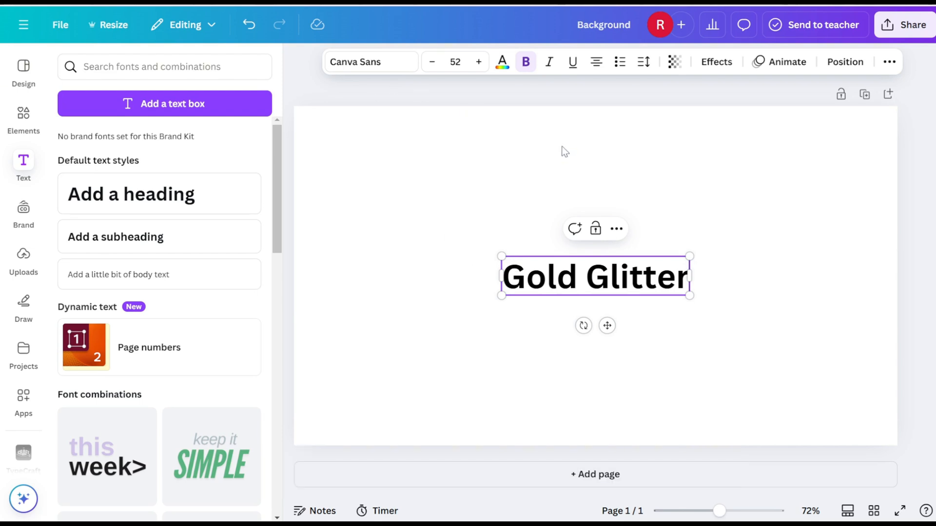
Break the Gold Glitter text into two lines, tighten its line spacing to about 0.91 and move it slightly higher on the page.
{"action": "key", "text": "Return"}
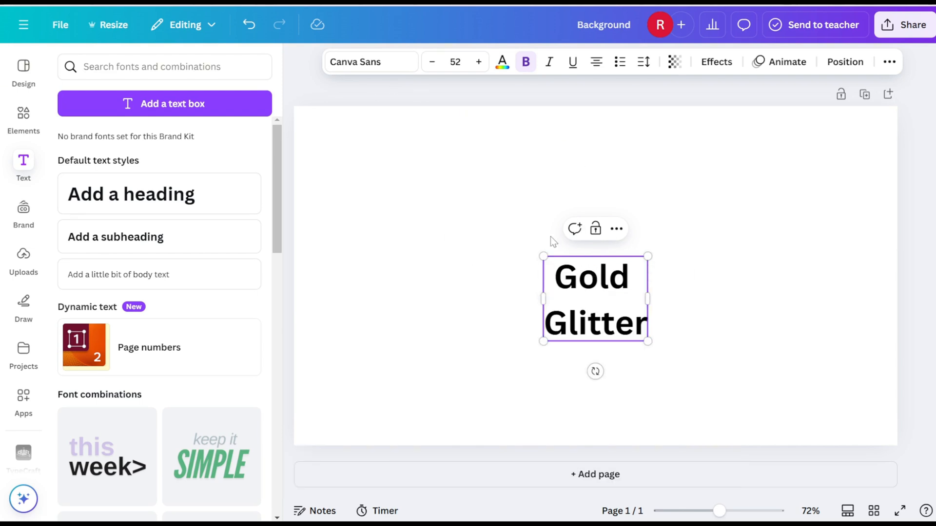
{"action": "left_click", "coordinate": [644, 62]}
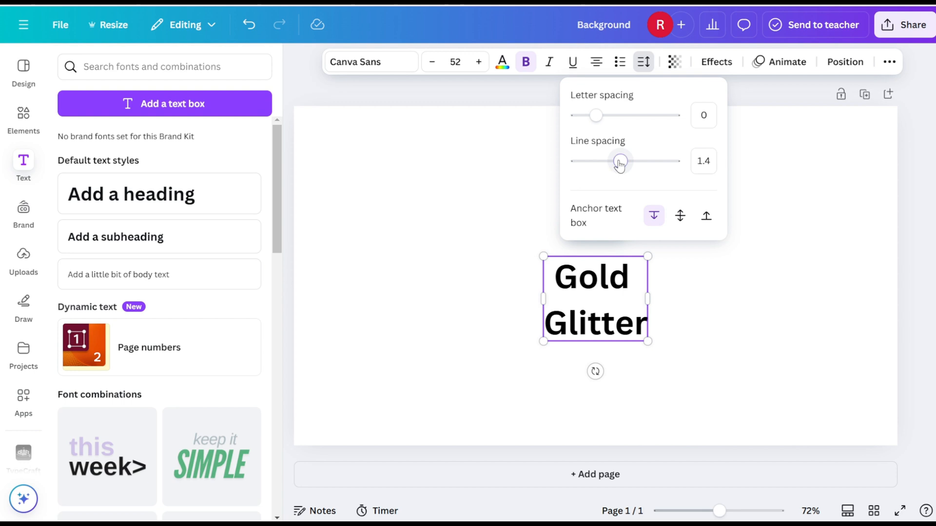
{"action": "left_click_drag", "start_coordinate": [625, 167], "coordinate": [593, 167]}
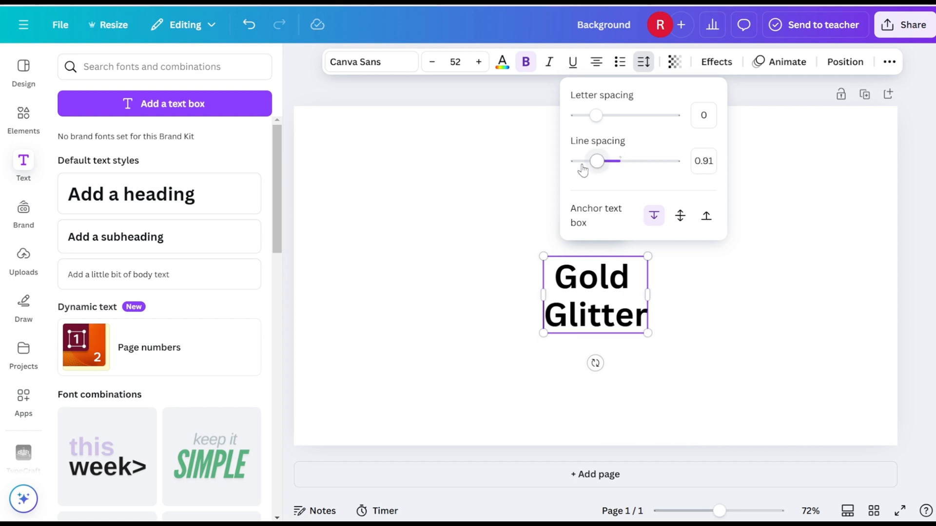
{"action": "left_click", "coordinate": [502, 227]}
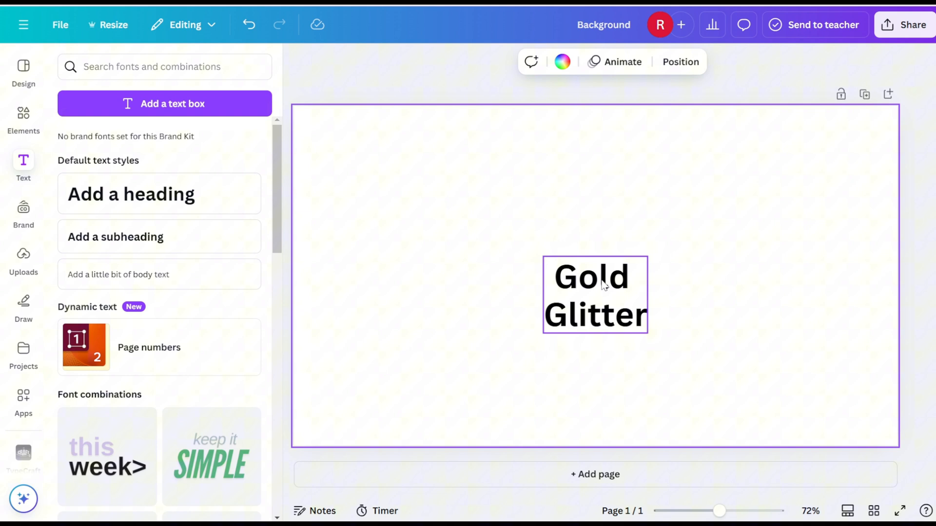
{"action": "left_click_drag", "start_coordinate": [596, 303], "coordinate": [575, 262]}
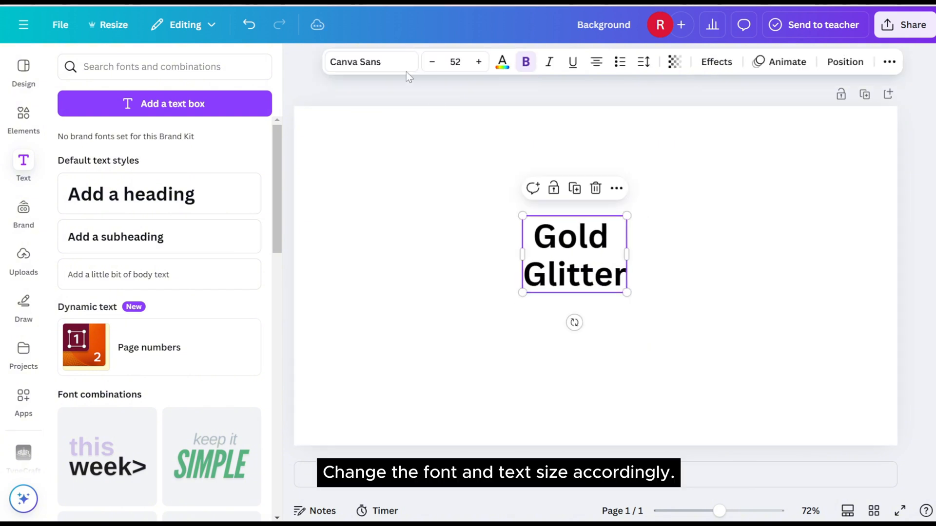
Change the font of the Gold Glitter text to Anton.
{"action": "left_click", "coordinate": [370, 62]}
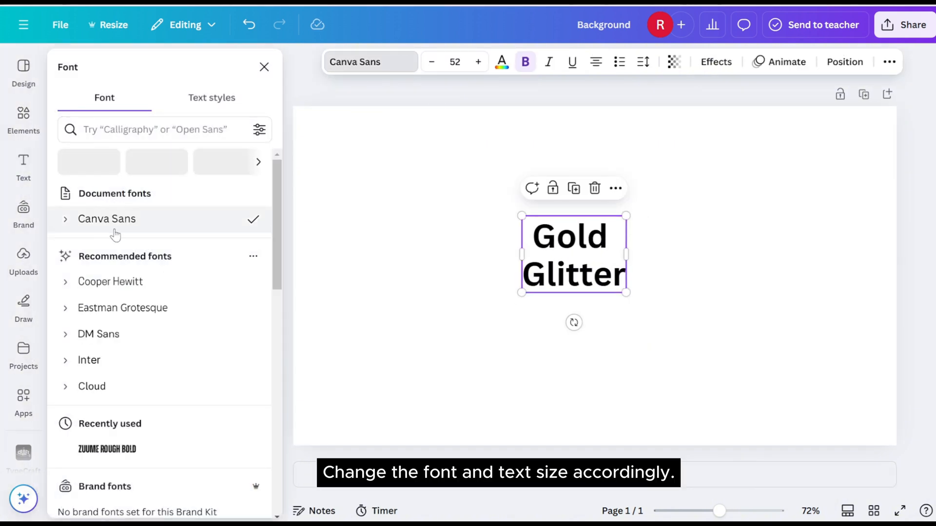
{"action": "left_click", "coordinate": [122, 131]}
{"action": "type", "text": "anto"}
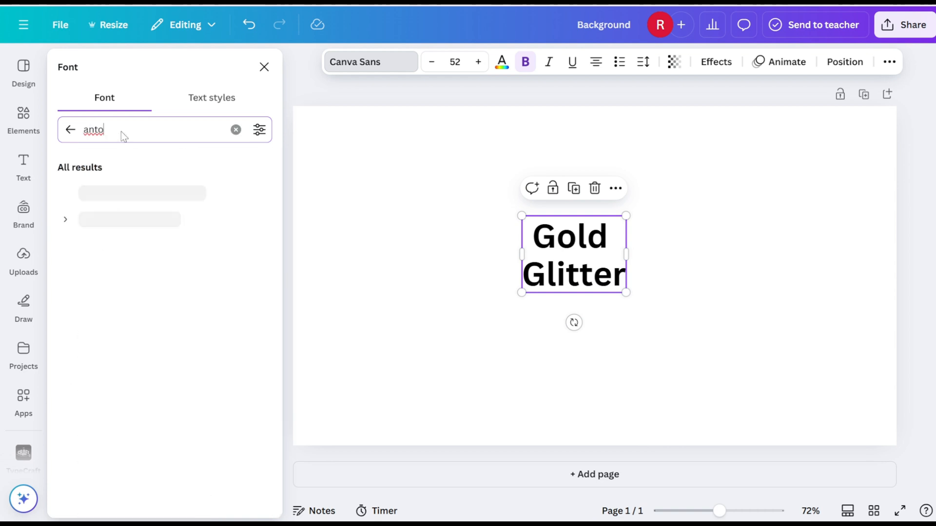
{"action": "left_click", "coordinate": [112, 194]}
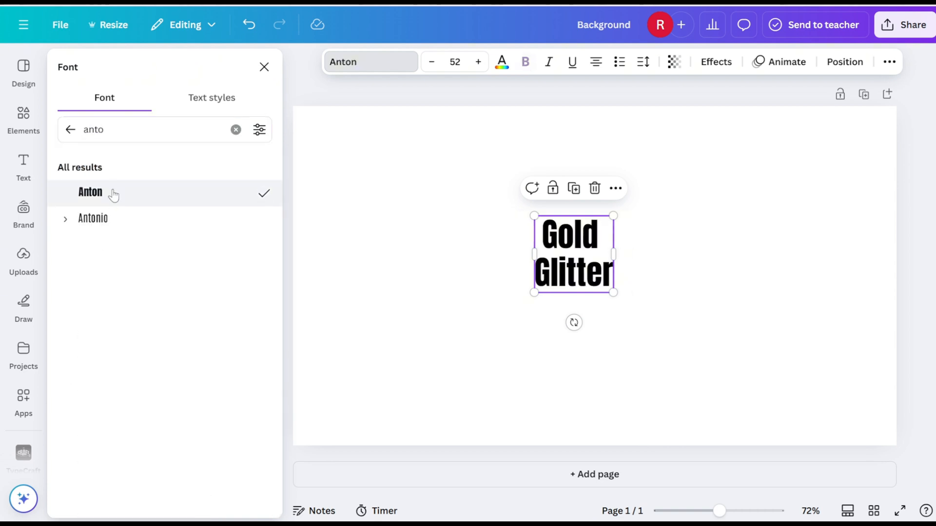
Enlarge the Gold Glitter text to a font size of about 143 and reposition it around the page centre.
{"action": "left_click_drag", "start_coordinate": [614, 215], "coordinate": [716, 117]}
{"action": "left_click_drag", "start_coordinate": [599, 238], "coordinate": [537, 291]}
{"action": "left_click_drag", "start_coordinate": [653, 345], "coordinate": [690, 381]}
{"action": "left_click_drag", "start_coordinate": [617, 322], "coordinate": [615, 312]}
Increase the letter spacing of the Gold Glitter text slightly and widen its text box so each word fits on one line.
{"action": "left_click", "coordinate": [644, 62]}
{"action": "left_click_drag", "start_coordinate": [599, 117], "coordinate": [602, 115]}
{"action": "left_click", "coordinate": [657, 256]}
{"action": "left_click_drag", "start_coordinate": [702, 264], "coordinate": [780, 273]}
Scale the Gold Glitter text up to font size 168 and centre it on the page.
{"action": "left_click", "coordinate": [553, 195]}
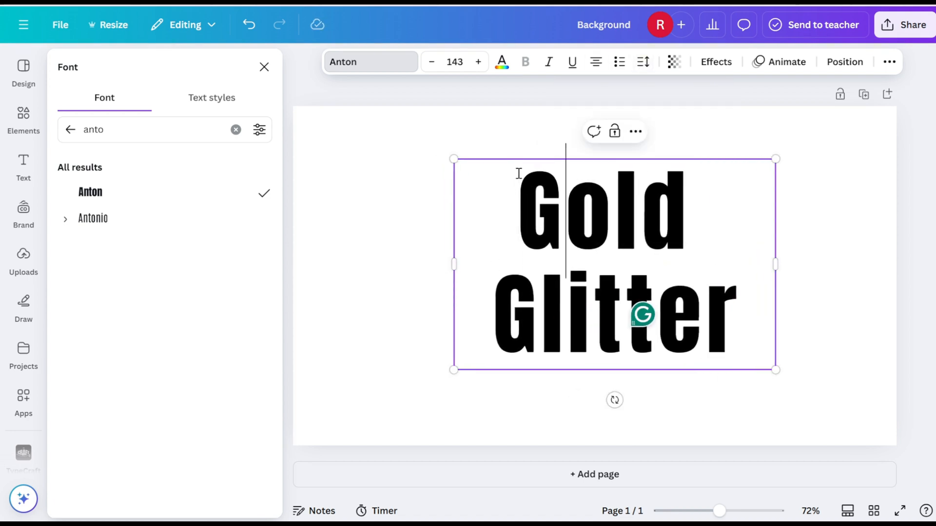
{"action": "left_click", "coordinate": [487, 137]}
{"action": "left_click_drag", "start_coordinate": [666, 193], "coordinate": [633, 194]}
{"action": "left_click_drag", "start_coordinate": [742, 162], "coordinate": [800, 149]}
{"action": "left_click_drag", "start_coordinate": [614, 223], "coordinate": [604, 239]}
{"action": "left_click_drag", "start_coordinate": [779, 146], "coordinate": [789, 141]}
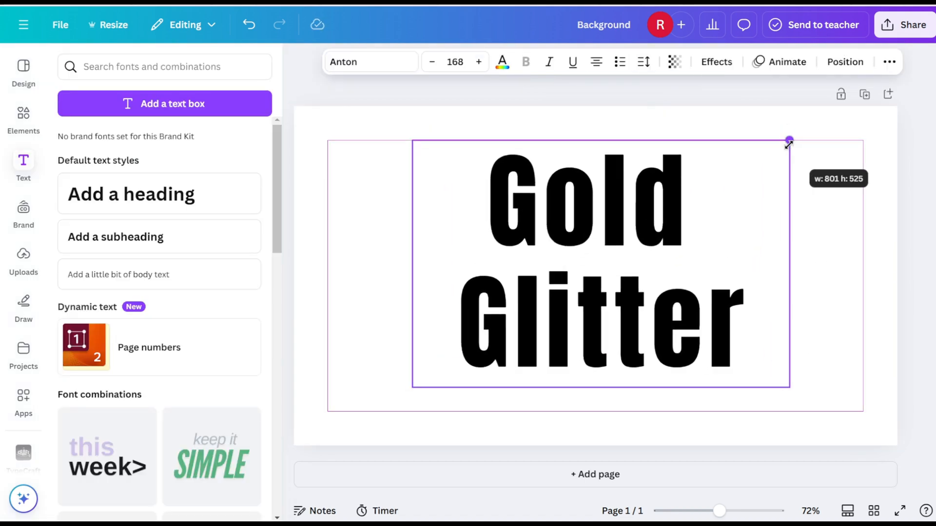
{"action": "left_click_drag", "start_coordinate": [616, 213], "coordinate": [615, 219]}
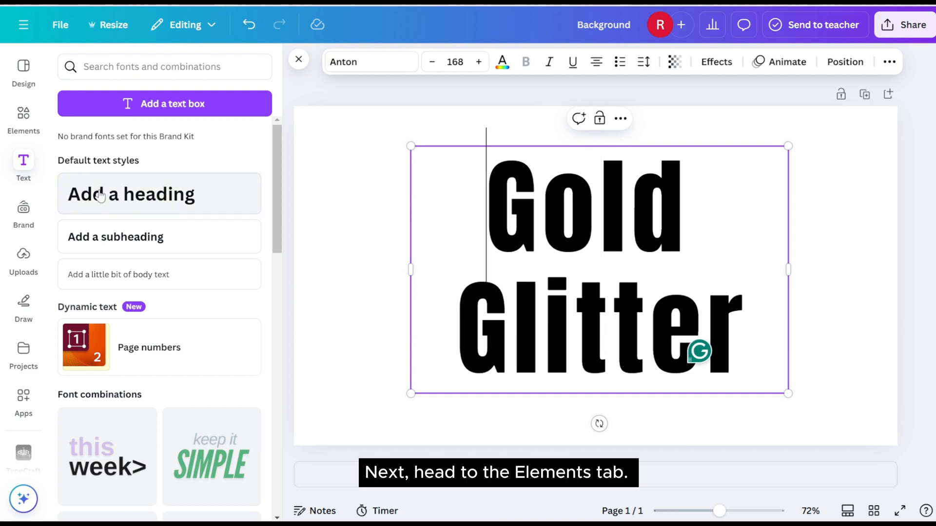
Add a square shape to the page and fill it with the default solid red.
{"action": "left_click", "coordinate": [22, 122]}
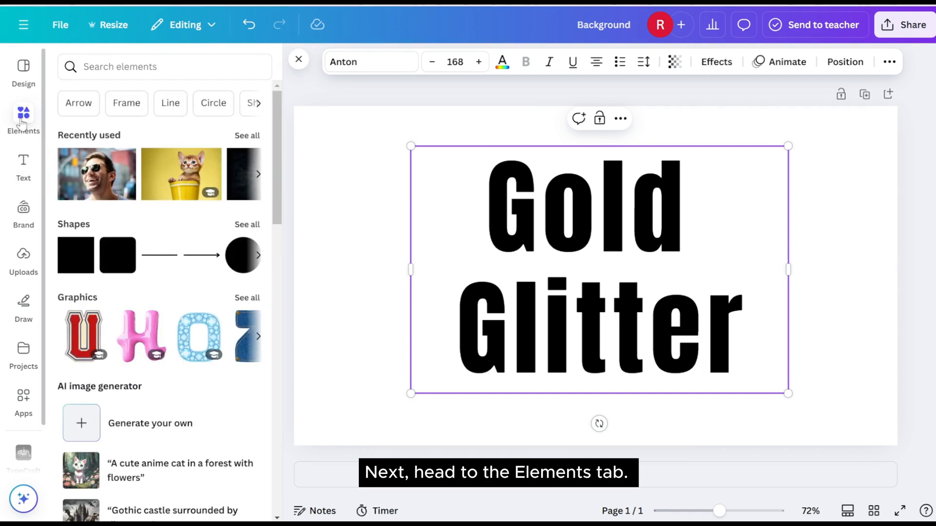
{"action": "left_click", "coordinate": [73, 266]}
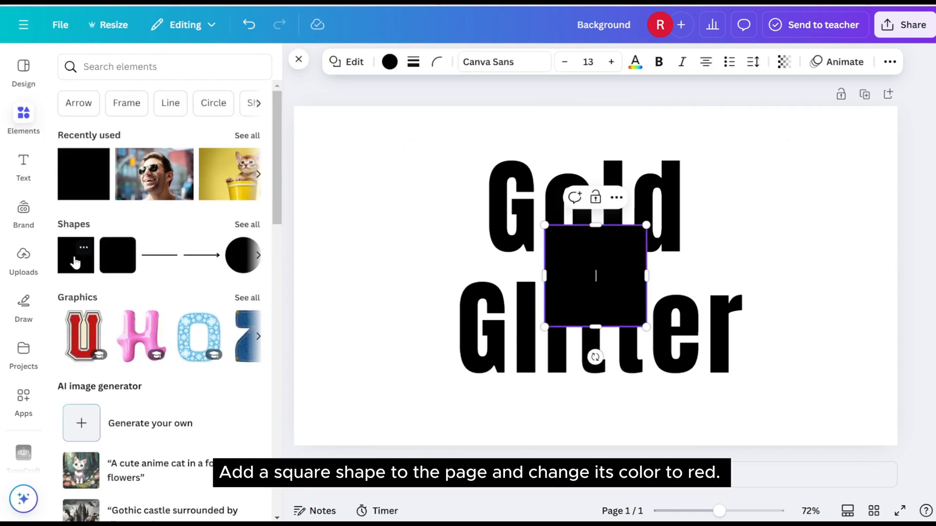
{"action": "left_click", "coordinate": [390, 62]}
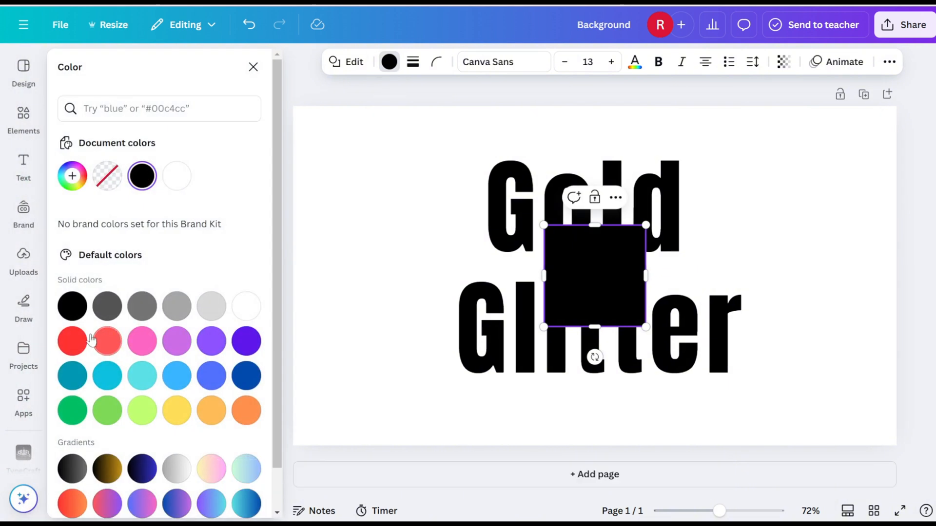
{"action": "left_click", "coordinate": [68, 344]}
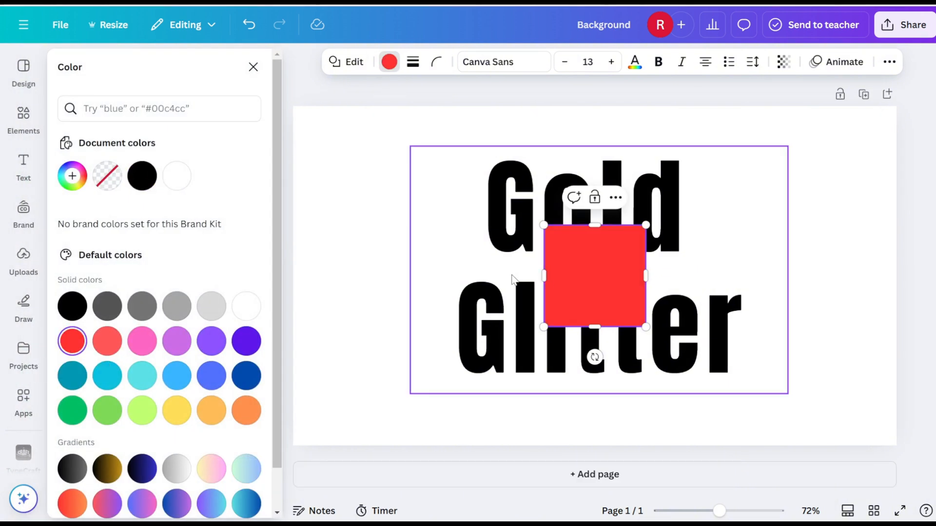
Stretch the red square into a rectangle about 668 by 507 that covers the whole text.
{"action": "left_click_drag", "start_coordinate": [543, 290], "coordinate": [441, 274]}
{"action": "left_click_drag", "start_coordinate": [542, 226], "coordinate": [542, 140]}
{"action": "left_click_drag", "start_coordinate": [644, 233], "coordinate": [757, 234]}
{"action": "left_click_drag", "start_coordinate": [584, 321], "coordinate": [595, 378]}
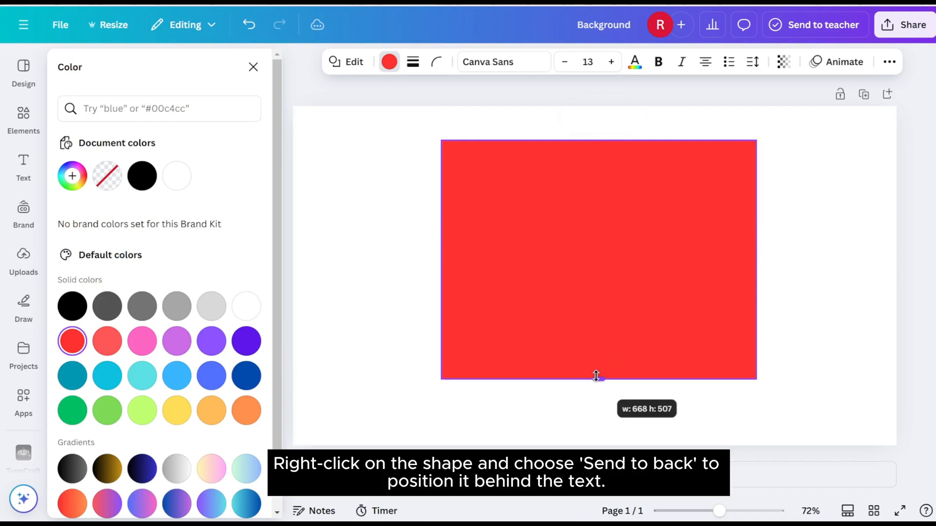
Send the red rectangle to the back behind the text and nudge it slightly to the left.
{"action": "right_click", "coordinate": [593, 164]}
{"action": "mouse_move", "coordinate": [633, 296]}
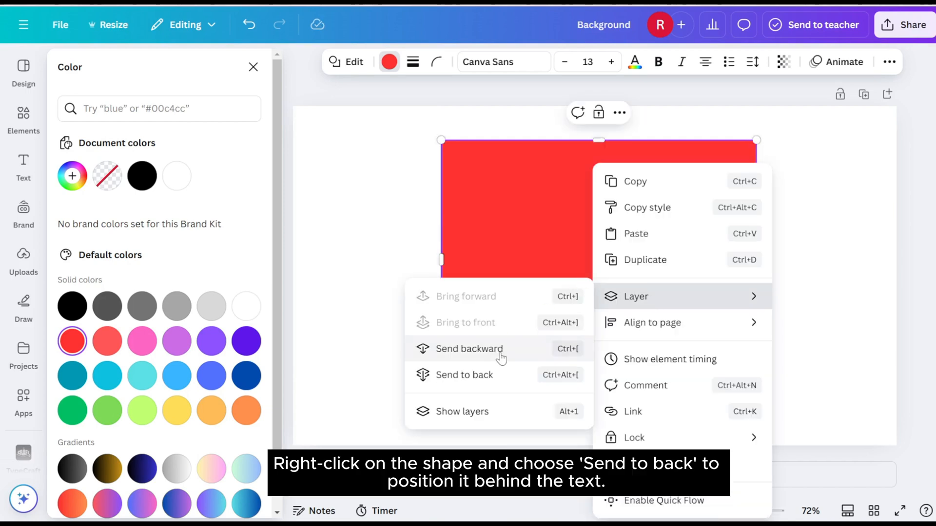
{"action": "left_click", "coordinate": [489, 374]}
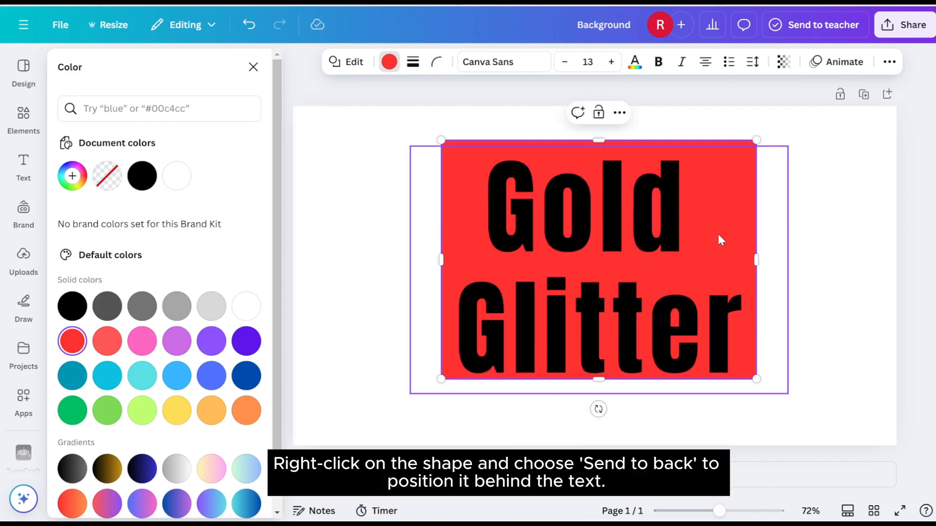
{"action": "left_click_drag", "start_coordinate": [718, 236], "coordinate": [715, 234]}
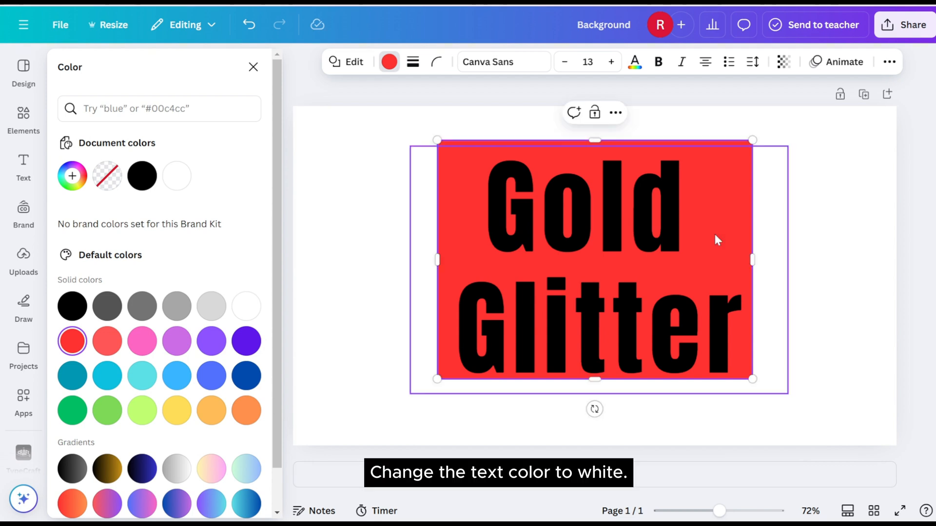
Change the colour of the Gold Glitter text to white.
{"action": "left_click", "coordinate": [572, 230]}
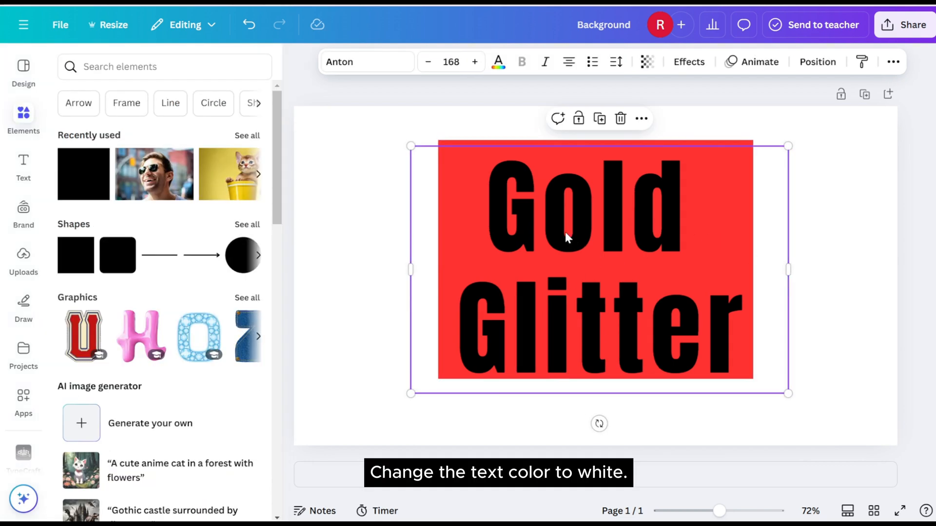
{"action": "left_click", "coordinate": [498, 63]}
{"action": "left_click", "coordinate": [183, 178]}
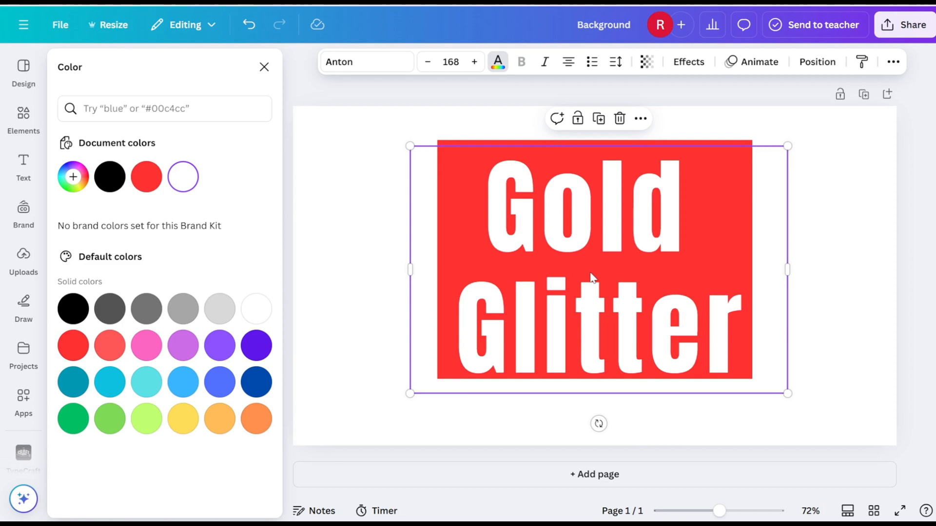
Download the design as a PNG at size 1 with the download settings saved.
{"action": "left_click", "coordinate": [904, 25]}
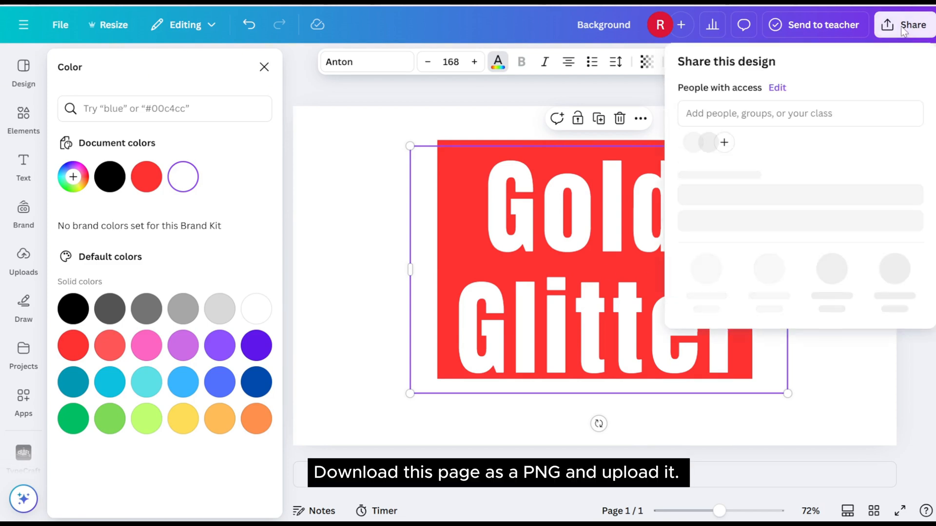
{"action": "left_click", "coordinate": [705, 291]}
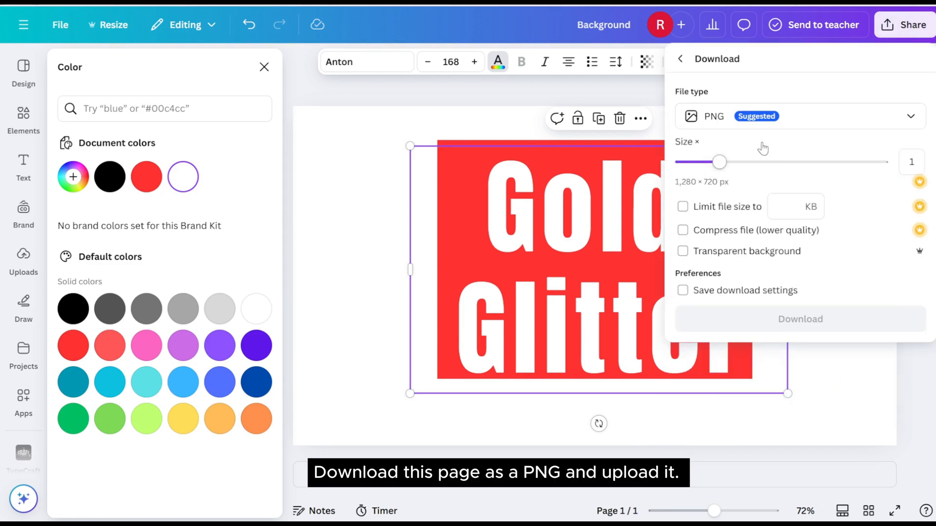
{"action": "left_click", "coordinate": [682, 290]}
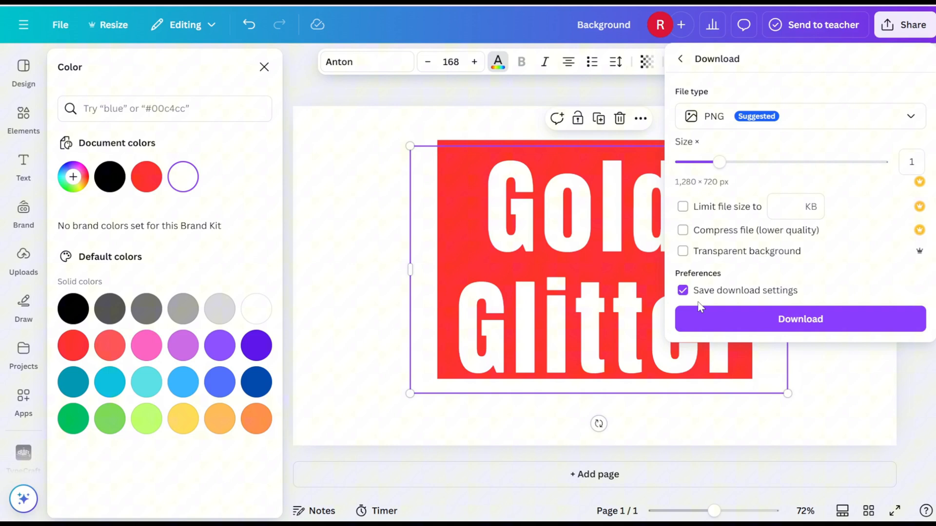
{"action": "left_click", "coordinate": [698, 318]}
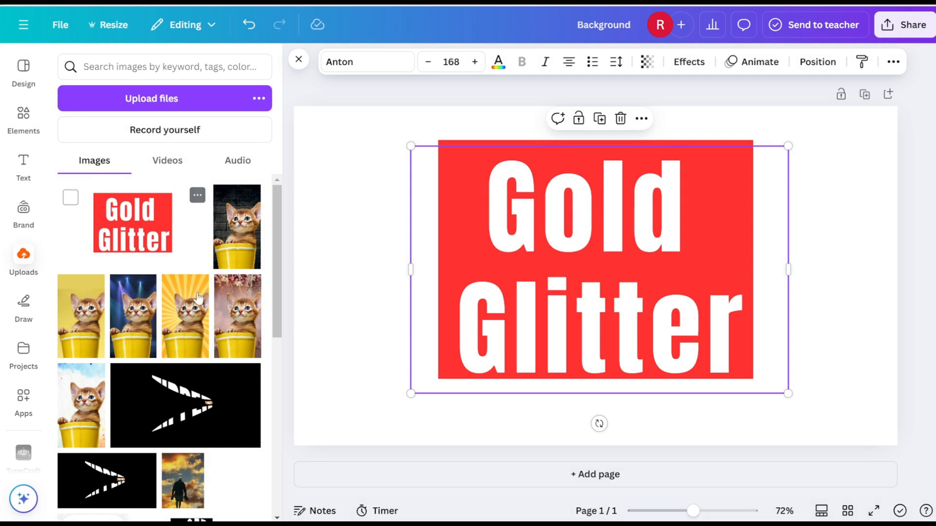
Add a second page, place the uploaded Gold Glitter image on it and enlarge the image to fill the page.
{"action": "left_click", "coordinate": [561, 476]}
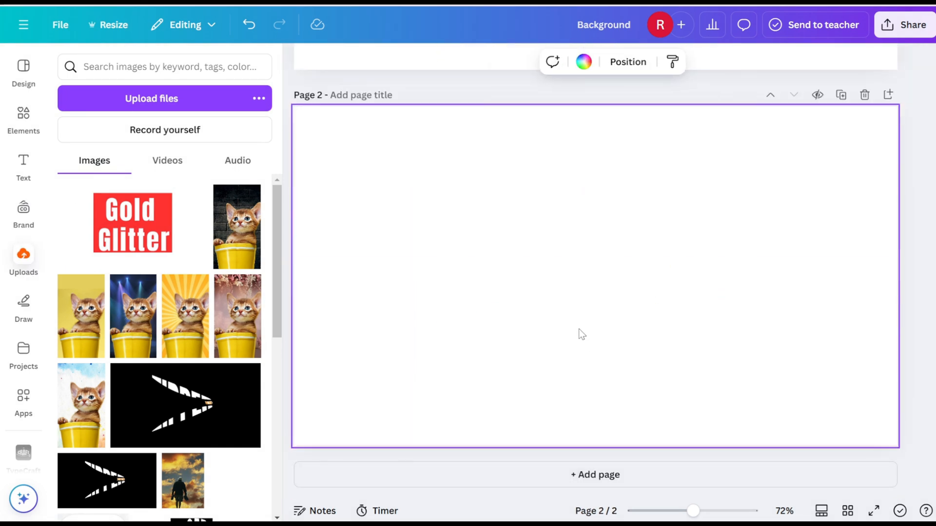
{"action": "left_click", "coordinate": [123, 235]}
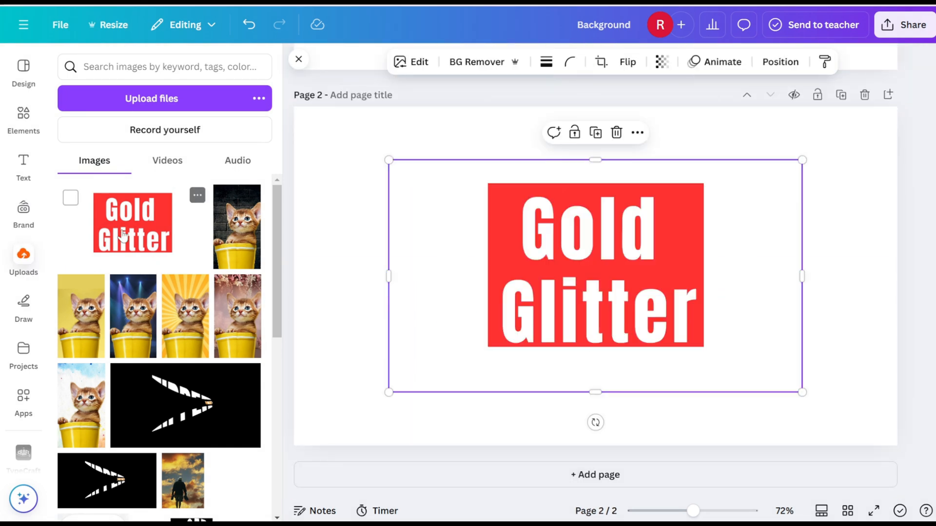
{"action": "left_click_drag", "start_coordinate": [388, 392], "coordinate": [292, 445]}
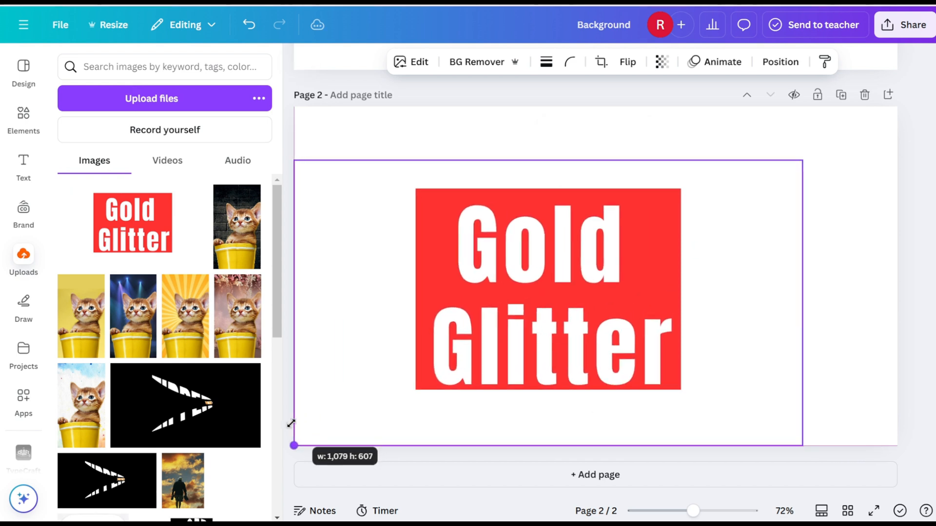
{"action": "left_click_drag", "start_coordinate": [802, 160], "coordinate": [907, 124]}
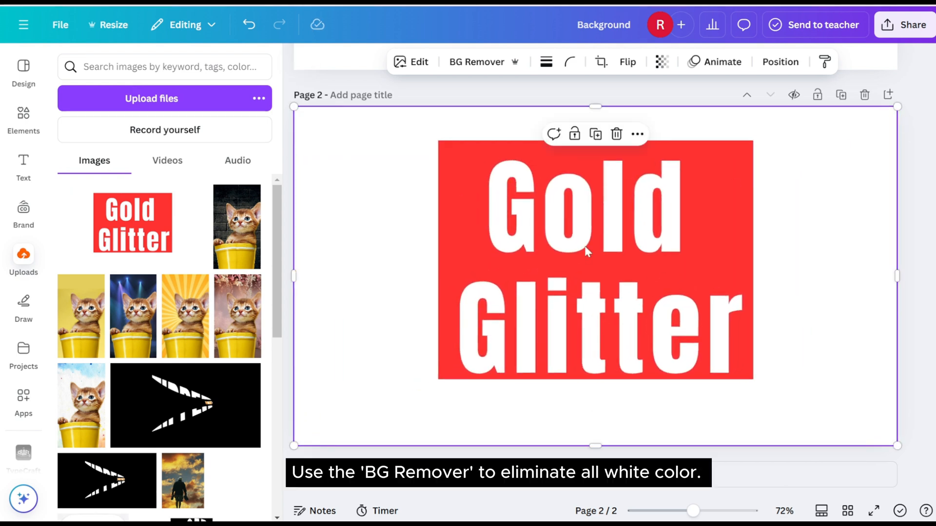
Remove the image's white background with BG Remover and apply the Glow shadow effect to it.
{"action": "left_click", "coordinate": [469, 67]}
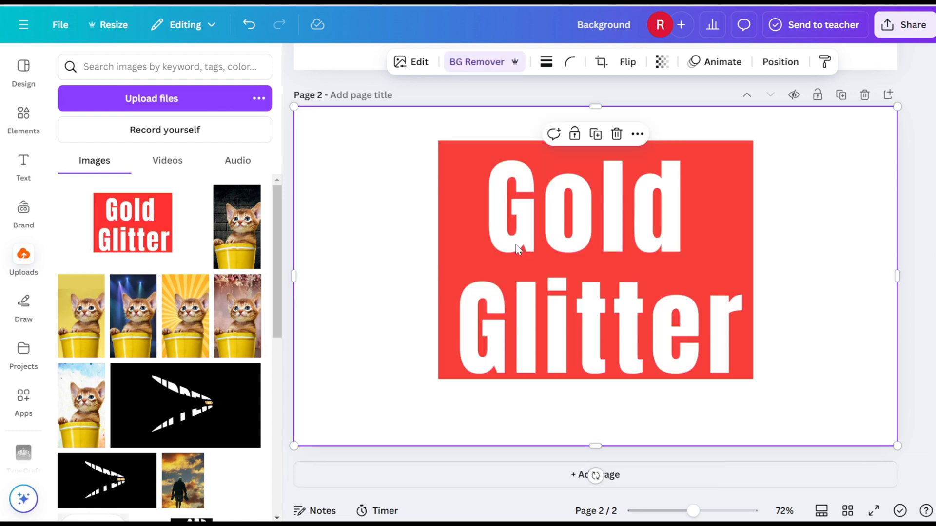
{"action": "left_click", "coordinate": [409, 63]}
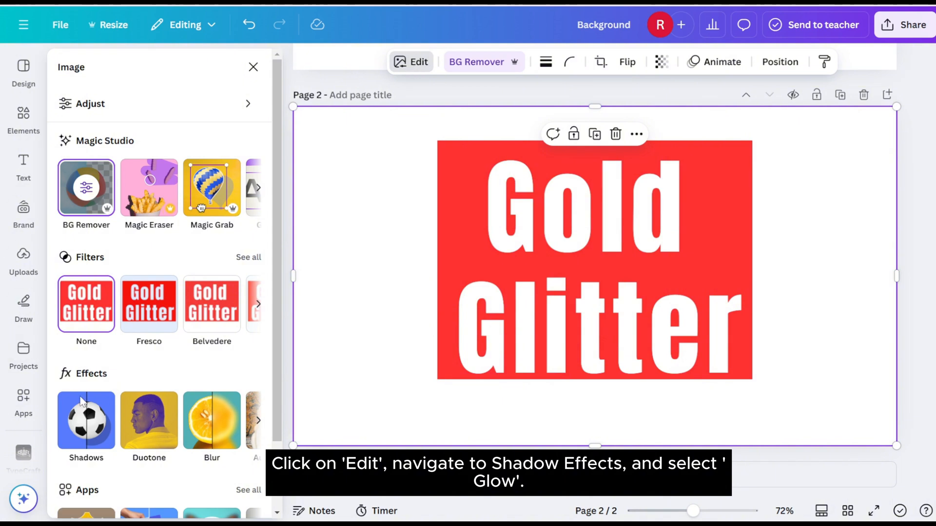
{"action": "left_click", "coordinate": [92, 422]}
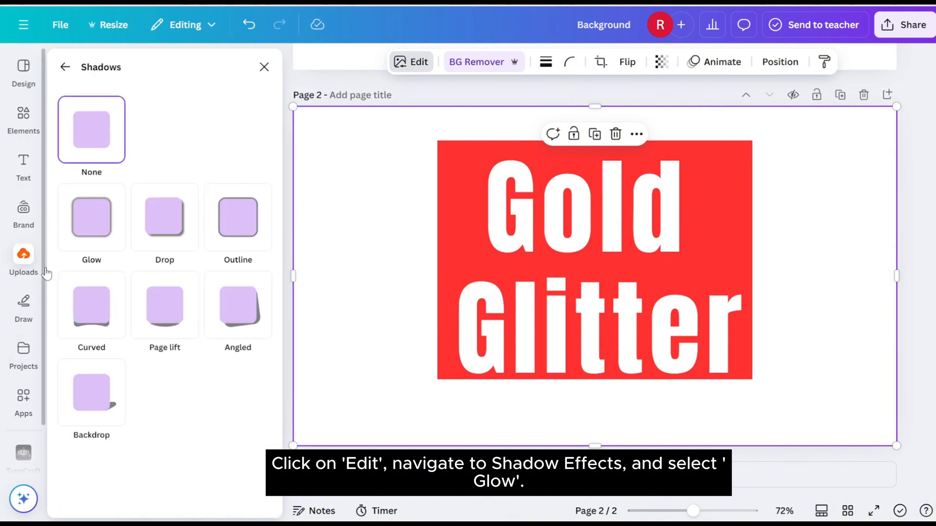
{"action": "left_click", "coordinate": [94, 238]}
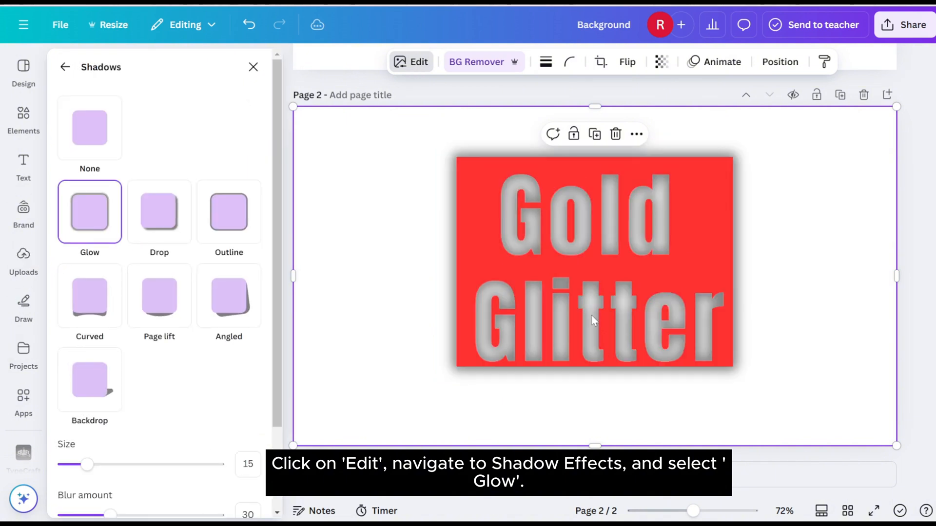
{"action": "left_click", "coordinate": [254, 67]}
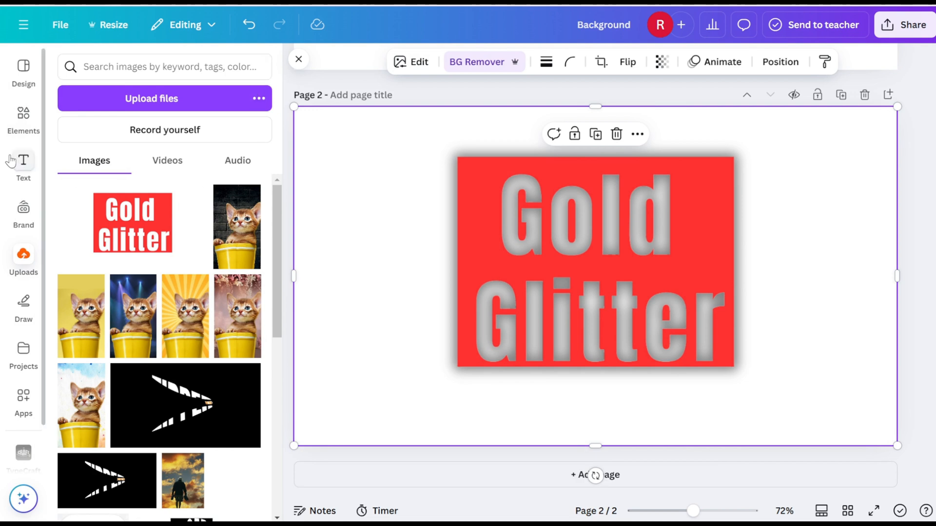
Search the elements for "gold glitter" and narrow the results to photos.
{"action": "left_click", "coordinate": [23, 117]}
{"action": "left_click", "coordinate": [133, 65]}
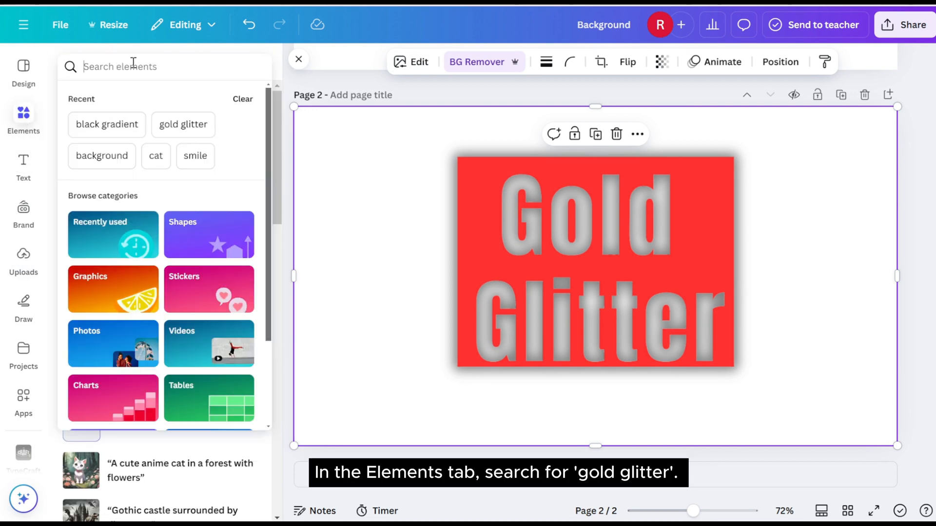
{"action": "left_click", "coordinate": [186, 126]}
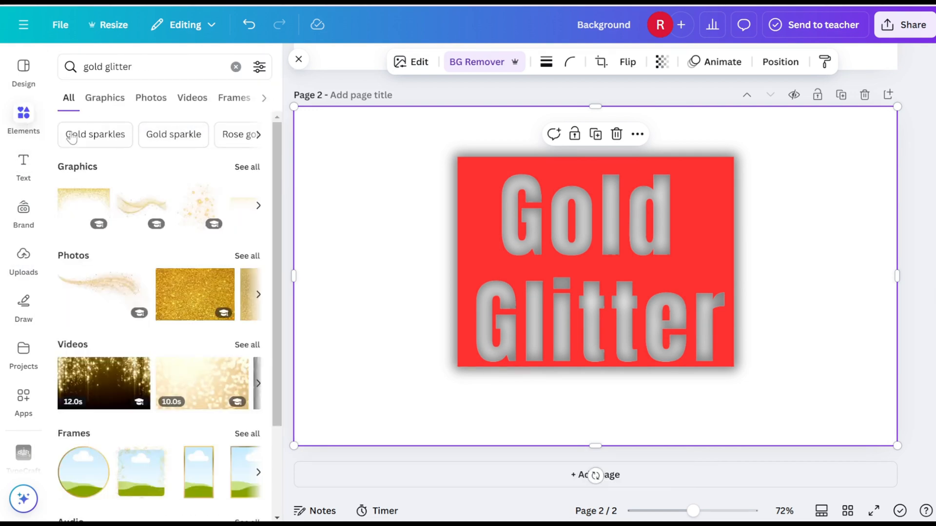
{"action": "left_click", "coordinate": [116, 105]}
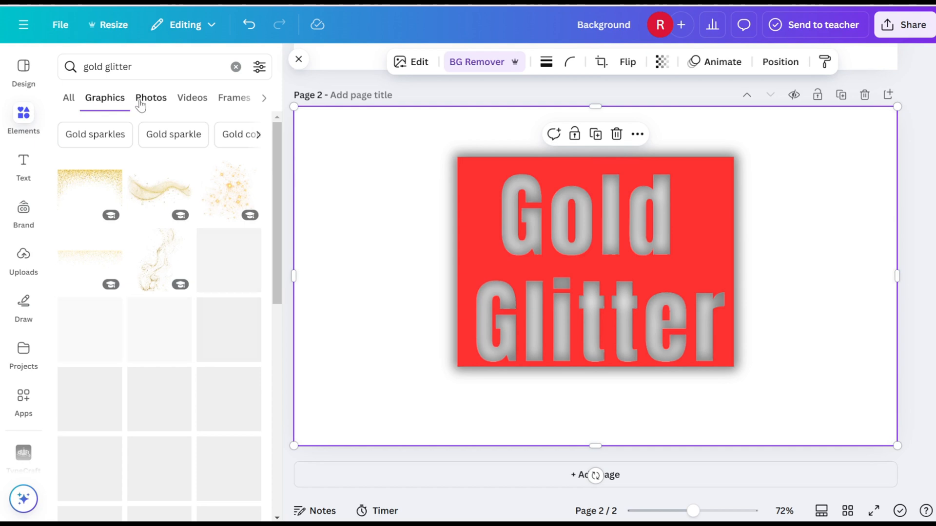
{"action": "left_click", "coordinate": [142, 101]}
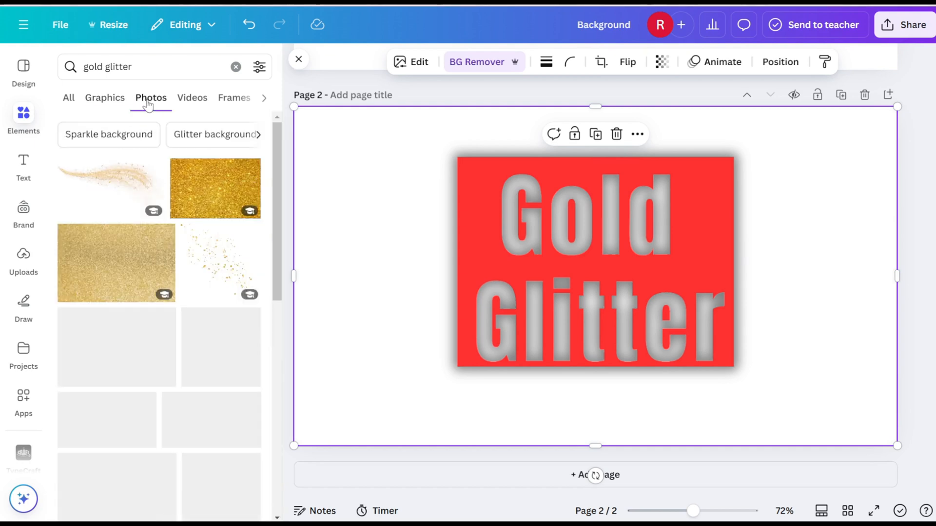
Add the pale gold glitter photo with soft light spots from the search results to page 2.
{"action": "scroll", "coordinate": [197, 363], "scroll_direction": "down", "scroll_amount": 10}
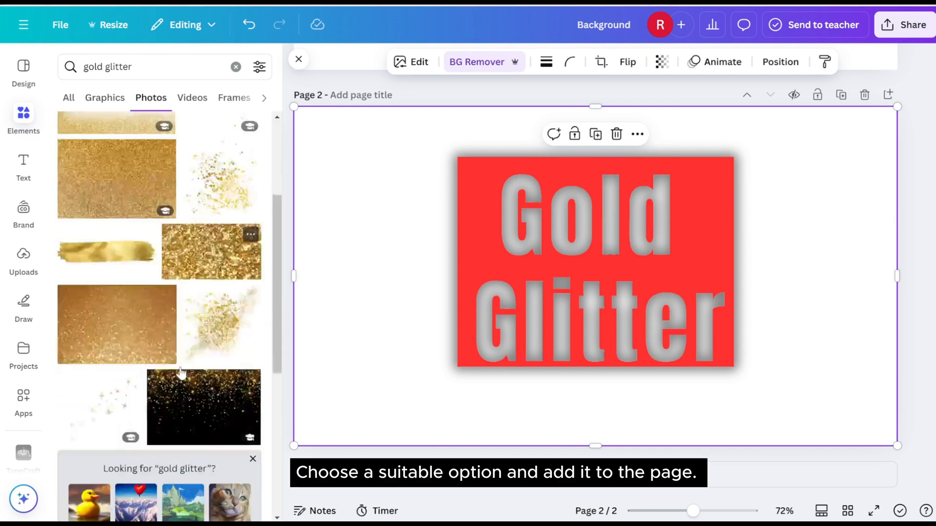
{"action": "scroll", "coordinate": [147, 372], "scroll_direction": "down", "scroll_amount": 4}
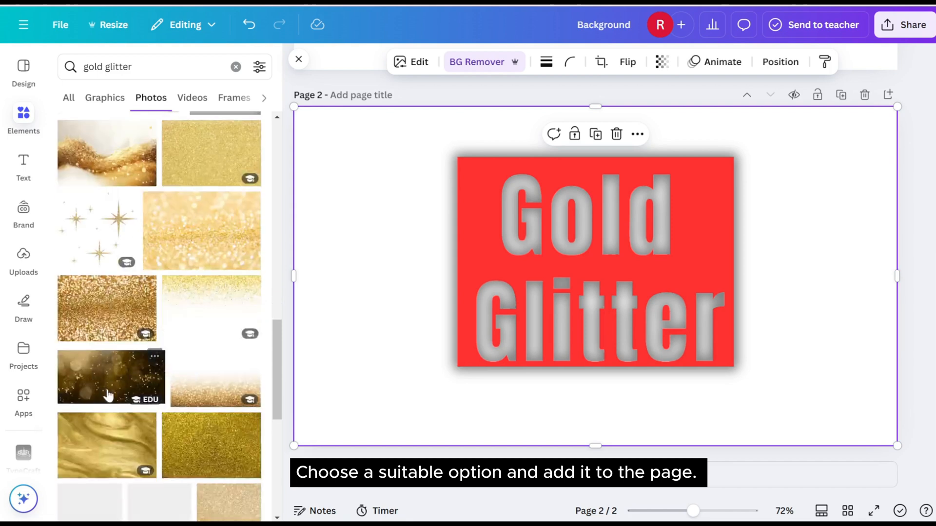
{"action": "scroll", "coordinate": [109, 341], "scroll_direction": "down", "scroll_amount": 2}
{"action": "scroll", "coordinate": [110, 322], "scroll_direction": "up", "scroll_amount": 2}
{"action": "left_click_drag", "start_coordinate": [195, 232], "coordinate": [508, 234]}
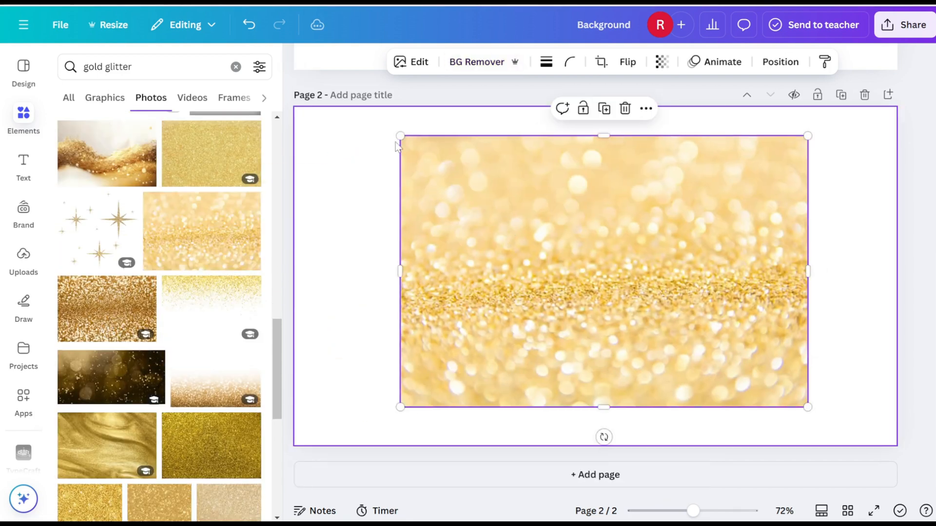
Resize, move and crop the pale glitter photo so it covers all the Gold Glitter lettering within the red frame.
{"action": "left_click_drag", "start_coordinate": [400, 136], "coordinate": [488, 195]}
{"action": "left_click_drag", "start_coordinate": [531, 249], "coordinate": [506, 213]}
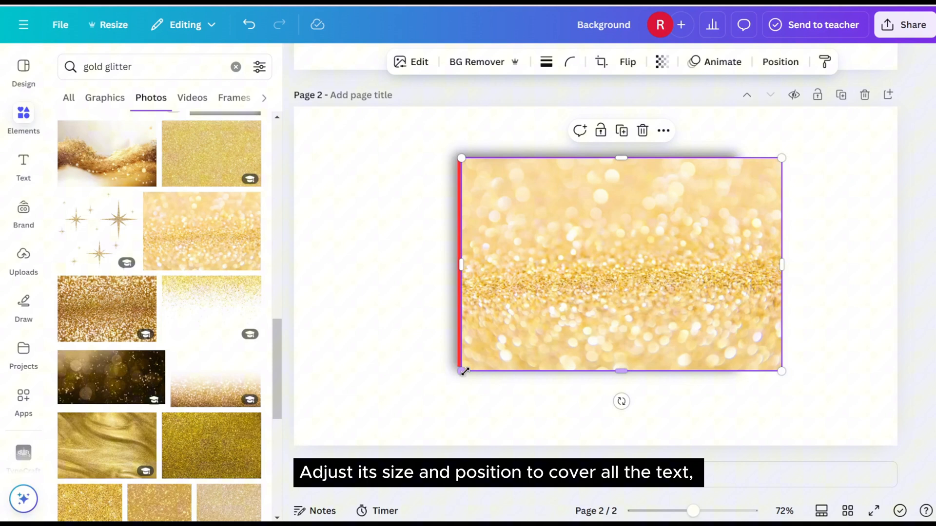
{"action": "left_click_drag", "start_coordinate": [463, 372], "coordinate": [498, 336]}
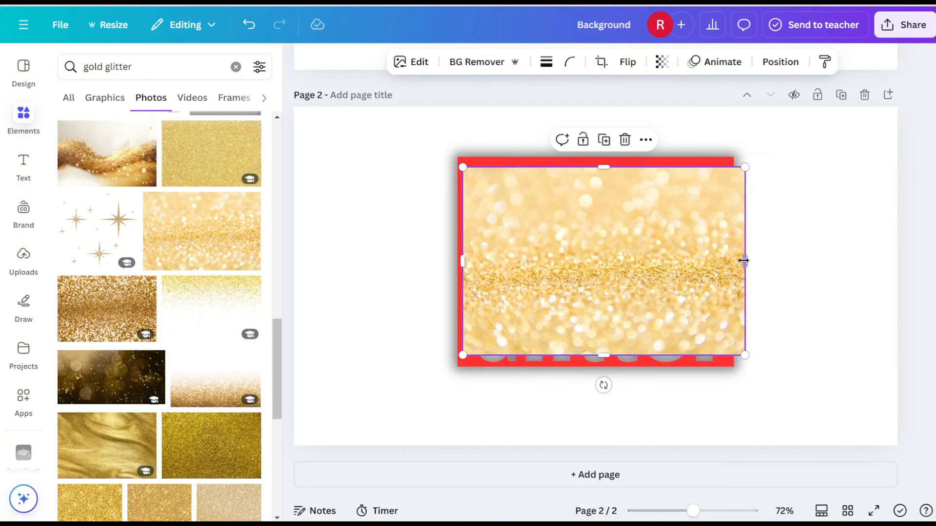
{"action": "left_click_drag", "start_coordinate": [744, 262], "coordinate": [728, 263]}
{"action": "left_click_drag", "start_coordinate": [624, 265], "coordinate": [626, 265]}
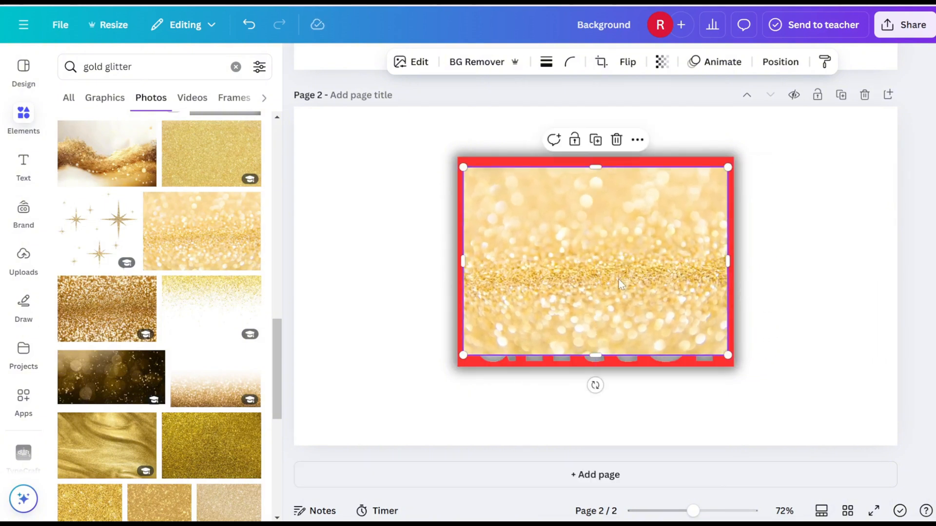
{"action": "left_click_drag", "start_coordinate": [596, 356], "coordinate": [596, 365]}
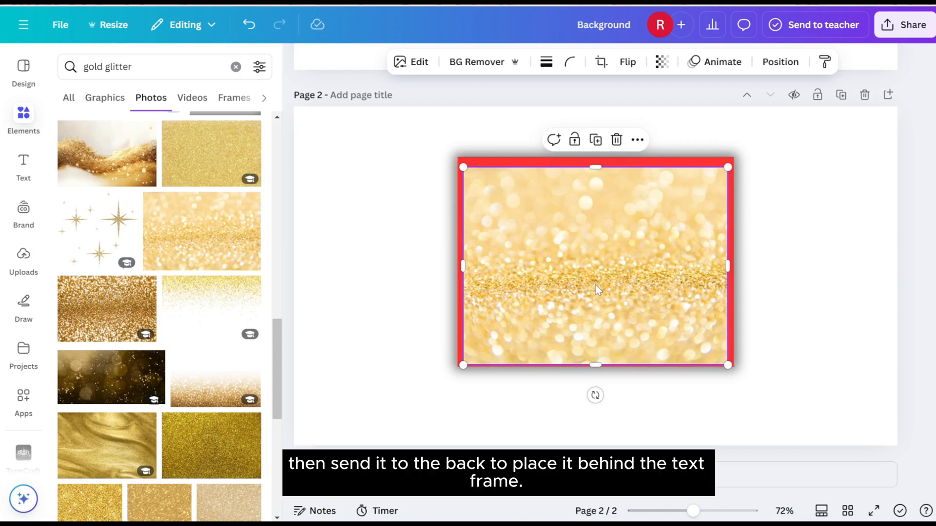
Send the pale glitter photo to the back, behind the red text frame.
{"action": "right_click", "coordinate": [586, 282]}
{"action": "mouse_move", "coordinate": [655, 254]}
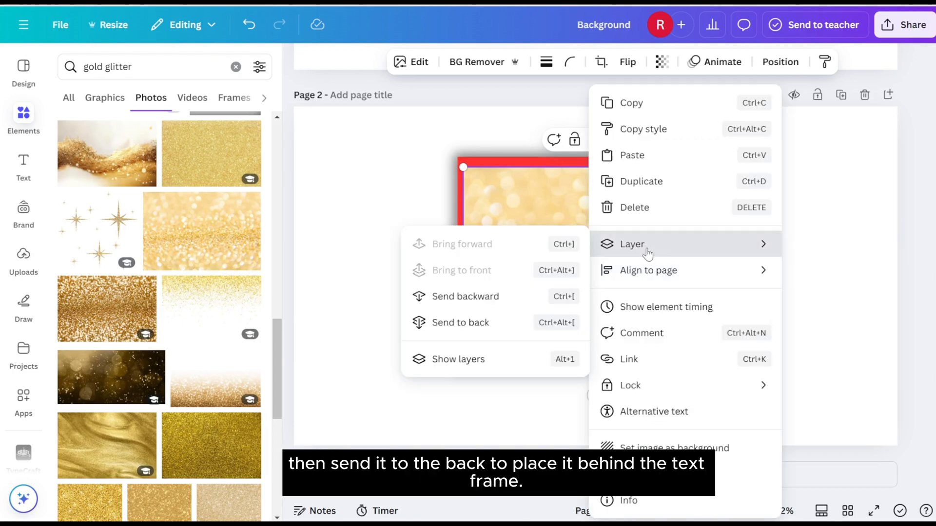
{"action": "left_click", "coordinate": [469, 324]}
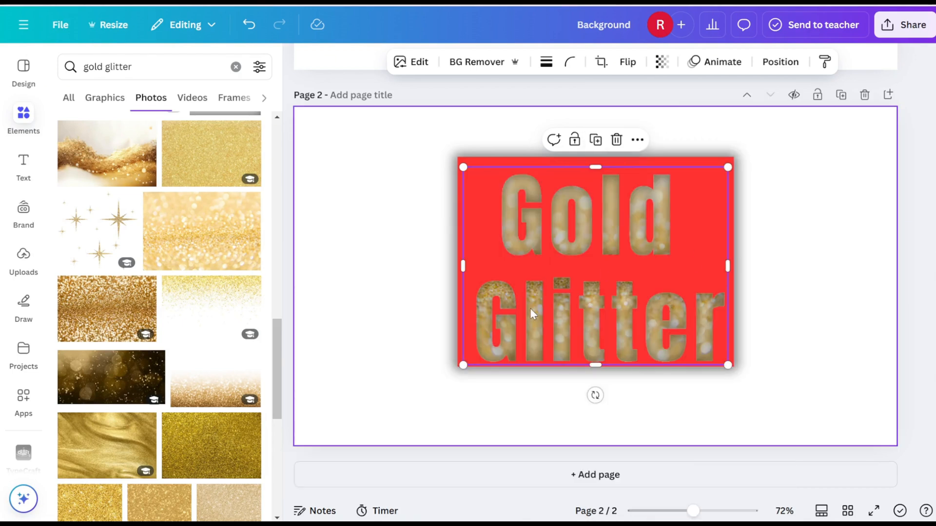
Delete the pale glitter photo and add the square, coarse gold glitter photo in its place.
{"action": "scroll", "coordinate": [195, 302], "scroll_direction": "down", "scroll_amount": 1}
{"action": "key", "text": "Delete"}
{"action": "scroll", "coordinate": [190, 320], "scroll_direction": "down", "scroll_amount": 1}
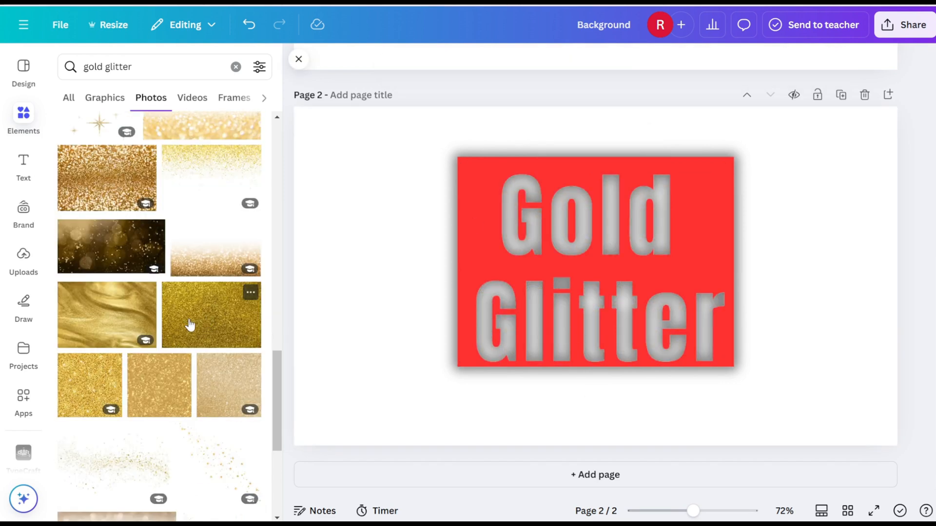
{"action": "left_click", "coordinate": [90, 385]}
Crop the square glitter photo to the height of the lettering and send it to the back.
{"action": "left_click_drag", "start_coordinate": [599, 143], "coordinate": [599, 157]}
{"action": "left_click_drag", "start_coordinate": [595, 412], "coordinate": [591, 364]}
{"action": "right_click", "coordinate": [592, 364]}
{"action": "mouse_move", "coordinate": [648, 243]}
{"action": "left_click", "coordinate": [488, 323]}
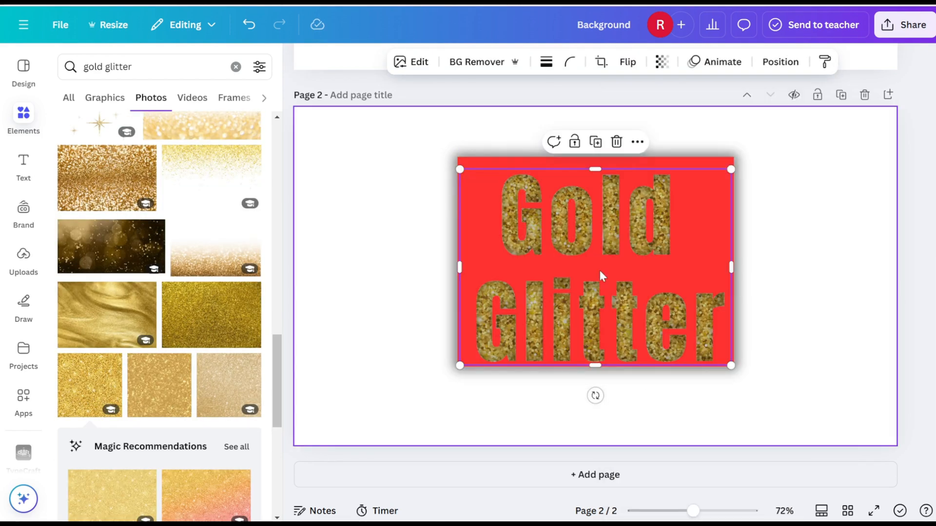
Delete the coarse glitter photo and add the blurred orange-gold glitter photo in its place.
{"action": "scroll", "coordinate": [214, 317], "scroll_direction": "up", "scroll_amount": 5}
{"action": "scroll", "coordinate": [214, 318], "scroll_direction": "down", "scroll_amount": 10}
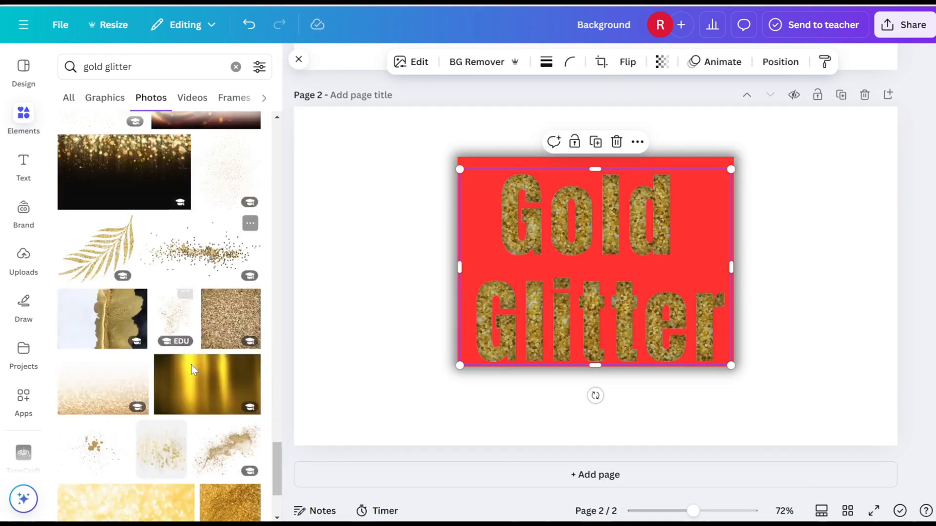
{"action": "scroll", "coordinate": [215, 317], "scroll_direction": "down", "scroll_amount": 3}
{"action": "key", "text": "Delete"}
{"action": "left_click", "coordinate": [212, 346]}
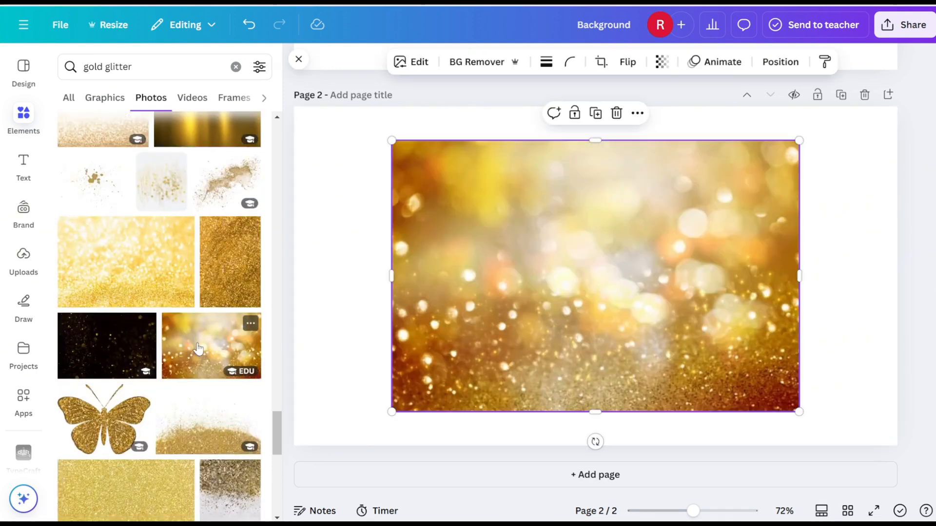
Fit the orange-gold glitter photo over the lettering within the red frame and send it to the back.
{"action": "left_click_drag", "start_coordinate": [391, 141], "coordinate": [489, 205]}
{"action": "left_click_drag", "start_coordinate": [514, 236], "coordinate": [491, 195]}
{"action": "left_click_drag", "start_coordinate": [776, 267], "coordinate": [726, 262]}
{"action": "left_click_drag", "start_coordinate": [596, 370], "coordinate": [592, 362]}
{"action": "right_click", "coordinate": [608, 312]}
{"action": "left_click", "coordinate": [480, 324]}
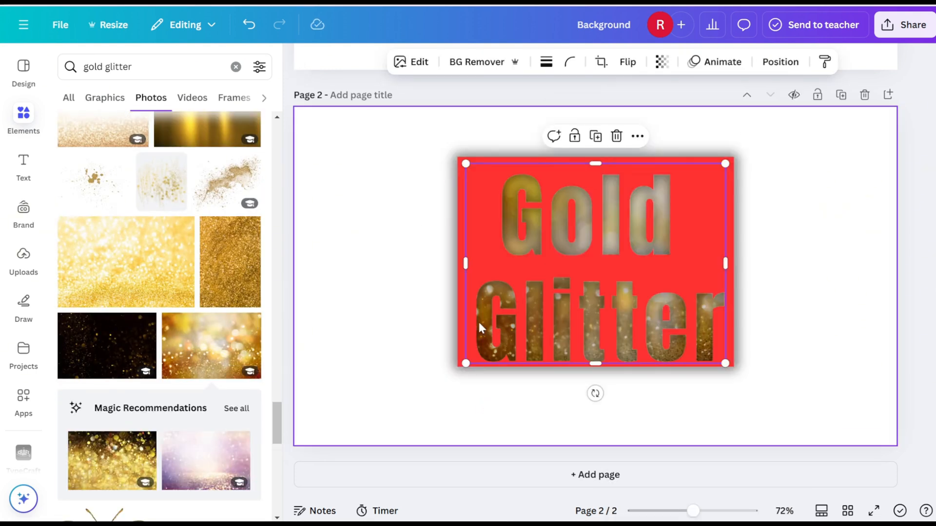
Replace the photo behind the lettering with the black-and-gold glitter photo from the Magic Recommendations.
{"action": "scroll", "coordinate": [195, 317], "scroll_direction": "down", "scroll_amount": 4}
{"action": "key", "text": "Delete"}
{"action": "left_click", "coordinate": [113, 265]}
Fit the black-and-gold glitter photo over the lettering within the red frame and send it to the back.
{"action": "left_click_drag", "start_coordinate": [387, 137], "coordinate": [533, 235]}
{"action": "left_click_drag", "start_coordinate": [543, 276], "coordinate": [469, 205]}
{"action": "left_click_drag", "start_coordinate": [595, 343], "coordinate": [595, 366]}
{"action": "right_click", "coordinate": [585, 277]}
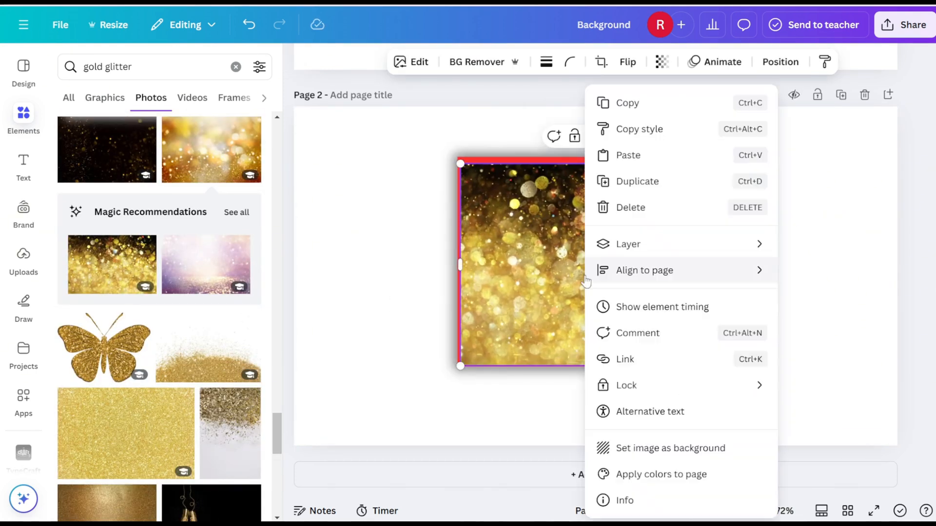
{"action": "left_click", "coordinate": [470, 324]}
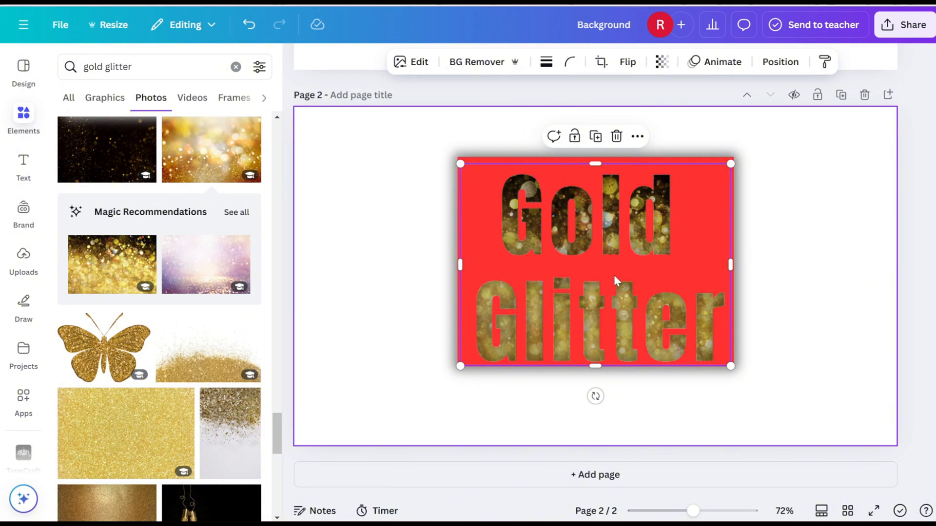
{"action": "left_click", "coordinate": [614, 277]}
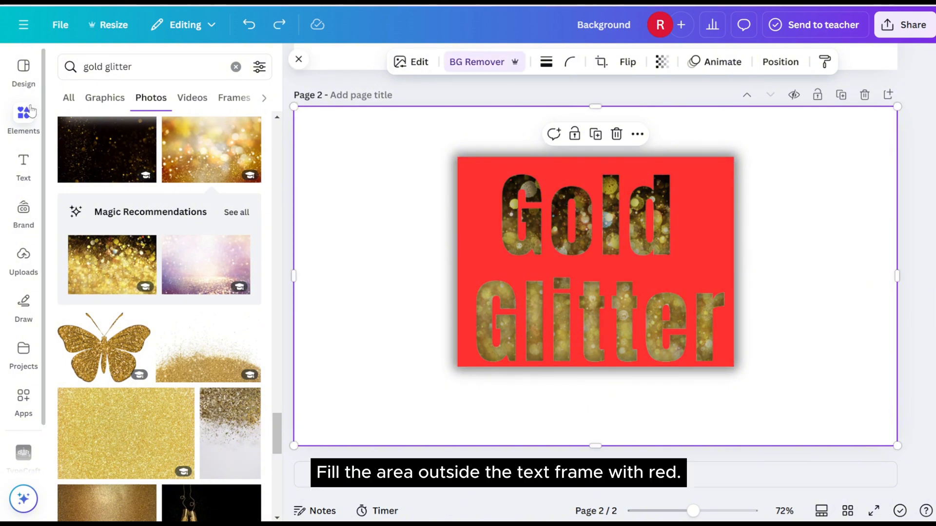
Add a red square in the page's upper-left corner and stretch it to cover the white area left of the text frame.
{"action": "left_click", "coordinate": [229, 74]}
{"action": "left_click_drag", "start_coordinate": [73, 253], "coordinate": [308, 139]}
{"action": "left_click_drag", "start_coordinate": [367, 141], "coordinate": [377, 142]}
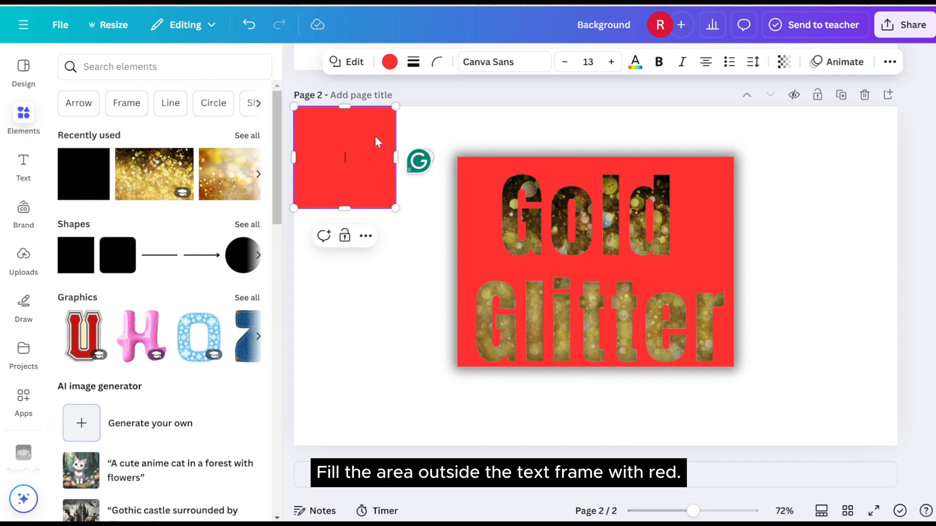
{"action": "left_click_drag", "start_coordinate": [341, 207], "coordinate": [344, 445]}
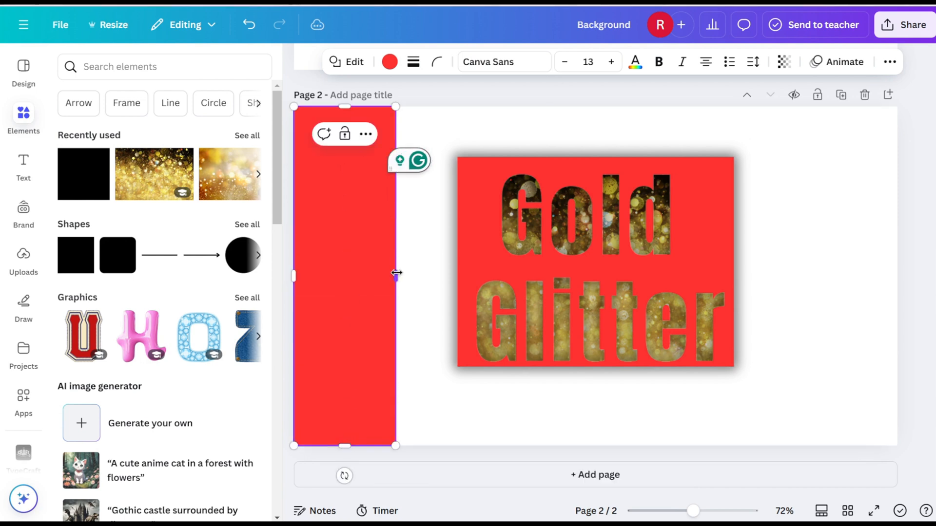
{"action": "left_click_drag", "start_coordinate": [395, 274], "coordinate": [464, 281]}
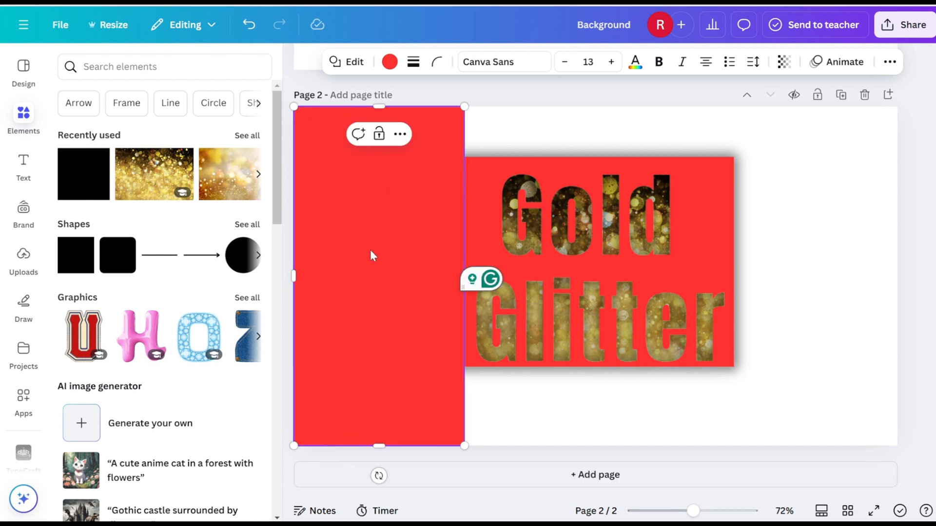
Duplicate the red rectangle and place the copy over the white area right of the text frame.
{"action": "left_click", "coordinate": [399, 134]}
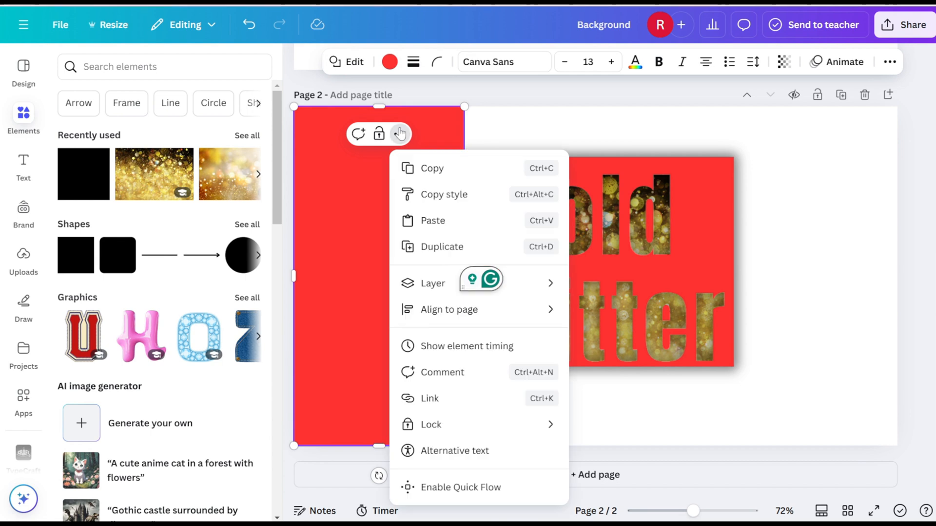
{"action": "left_click", "coordinate": [420, 244]}
{"action": "left_click_drag", "start_coordinate": [767, 284], "coordinate": [794, 299]}
Duplicate the left red rectangle, rotate the copy to horizontal and place it over the white area above the lettering.
{"action": "left_click", "coordinate": [400, 175]}
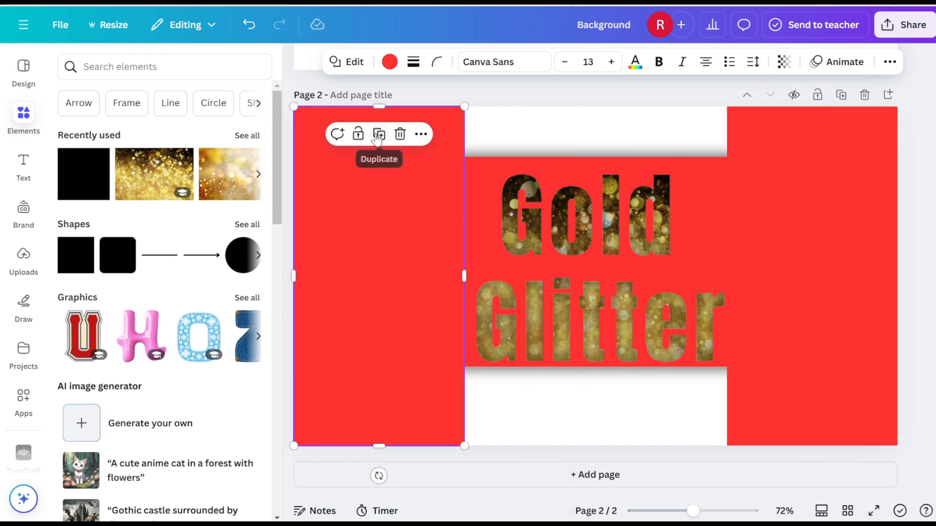
{"action": "left_click", "coordinate": [379, 136]}
{"action": "left_click_drag", "start_coordinate": [385, 482], "coordinate": [528, 286]}
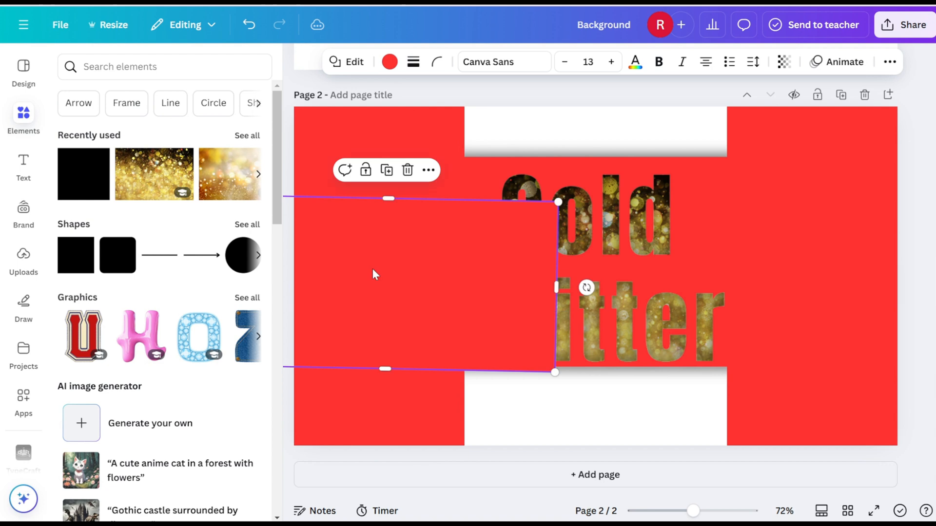
{"action": "left_click_drag", "start_coordinate": [376, 271], "coordinate": [604, 167]}
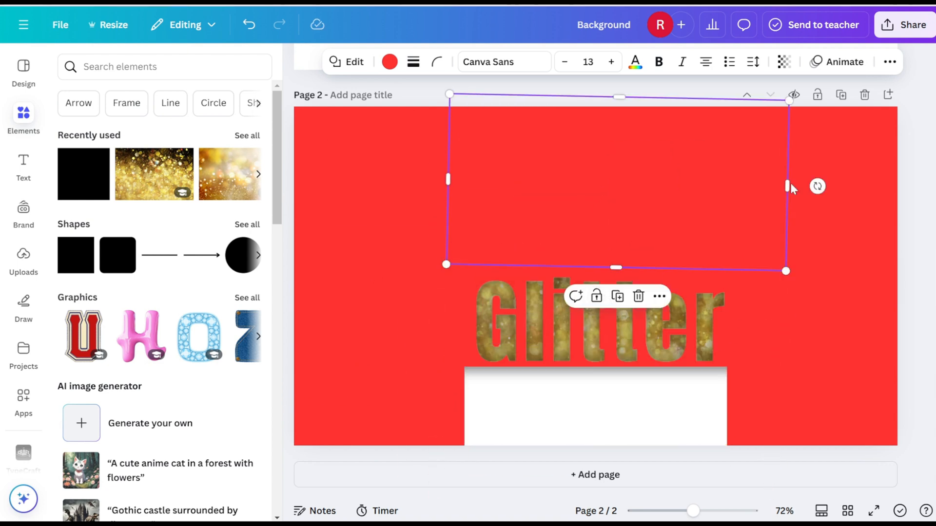
{"action": "left_click_drag", "start_coordinate": [817, 183], "coordinate": [820, 176]}
{"action": "left_click_drag", "start_coordinate": [575, 208], "coordinate": [578, 116]}
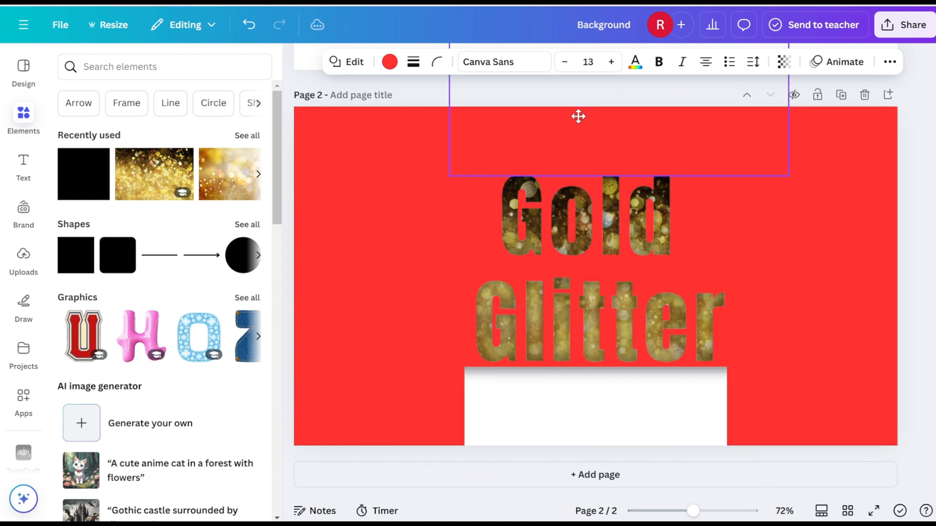
Duplicate the horizontal red rectangle and place the copy over the white area below the lettering.
{"action": "left_click", "coordinate": [611, 195]}
{"action": "left_click_drag", "start_coordinate": [609, 200], "coordinate": [559, 486]}
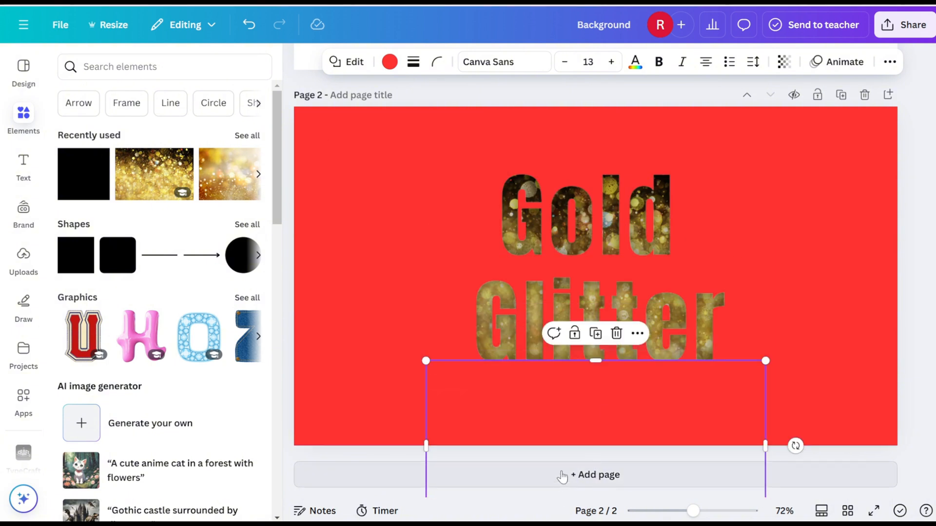
{"action": "left_click_drag", "start_coordinate": [603, 404], "coordinate": [603, 409]}
{"action": "left_click", "coordinate": [407, 313]}
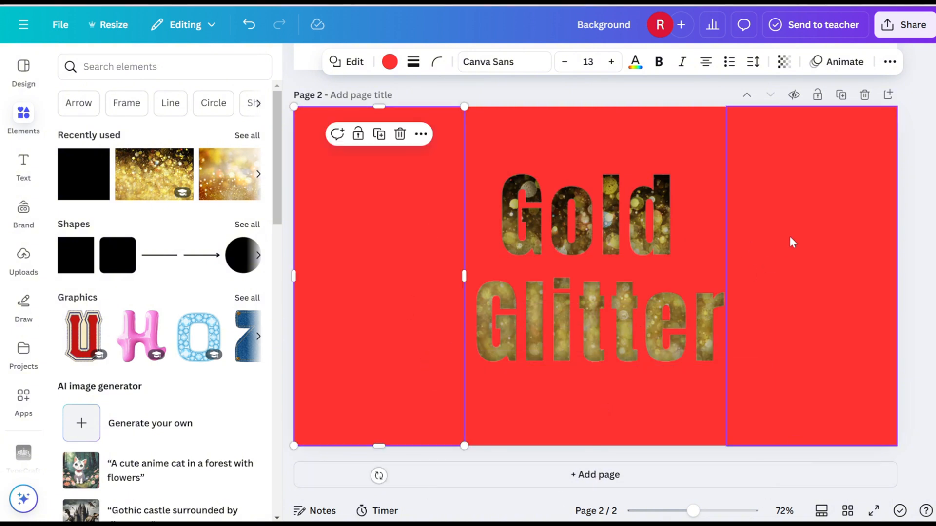
Download only page 2 as a PNG with a transparent background.
{"action": "left_click", "coordinate": [904, 25]}
{"action": "left_click", "coordinate": [700, 293]}
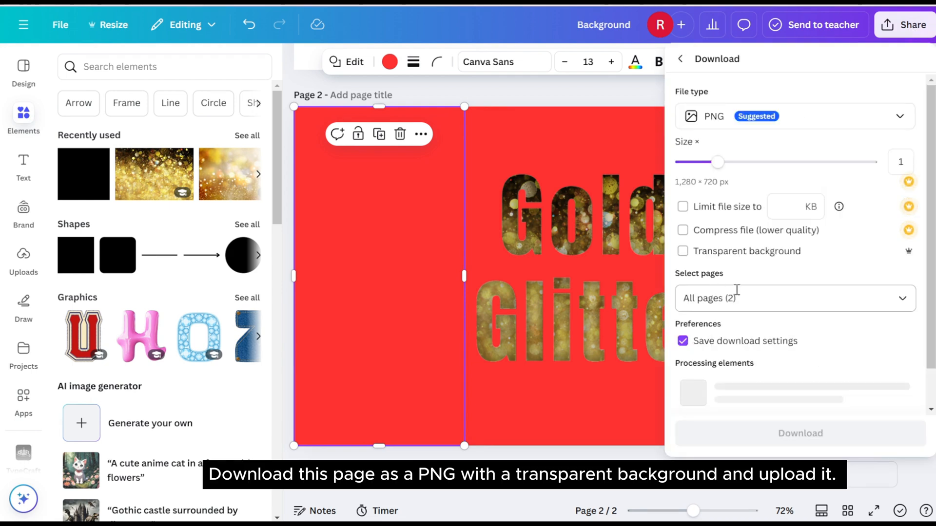
{"action": "left_click", "coordinate": [741, 298]}
{"action": "left_click", "coordinate": [748, 370]}
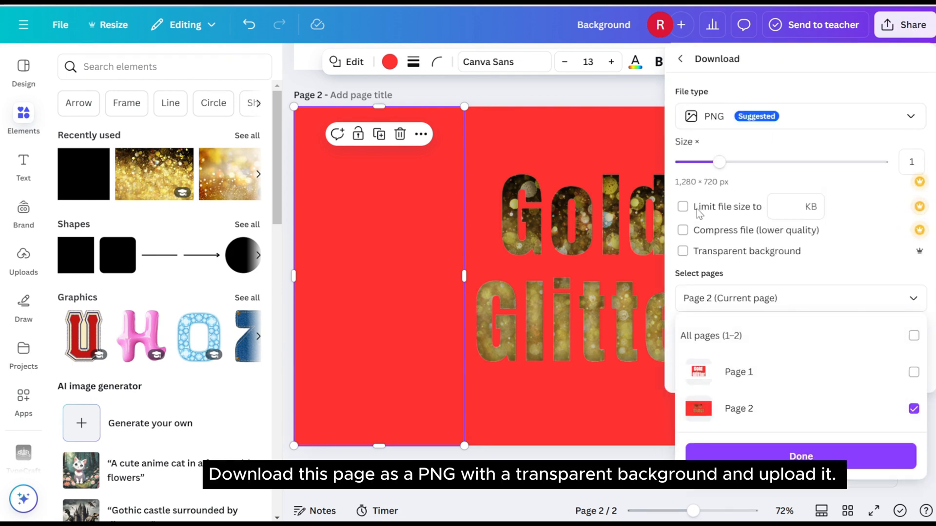
{"action": "left_click", "coordinate": [682, 254]}
{"action": "left_click", "coordinate": [780, 371]}
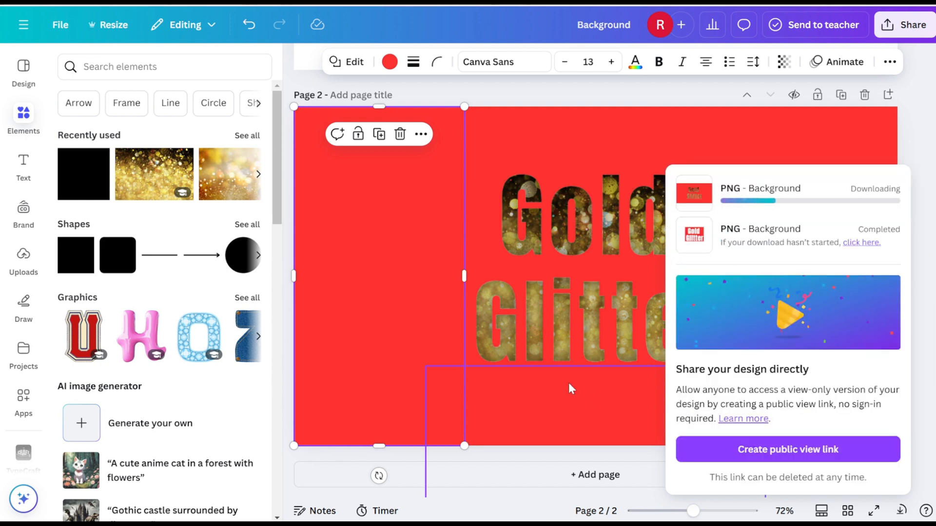
Add a third page to the design and search the element photos for "black gradient".
{"action": "left_click", "coordinate": [595, 475]}
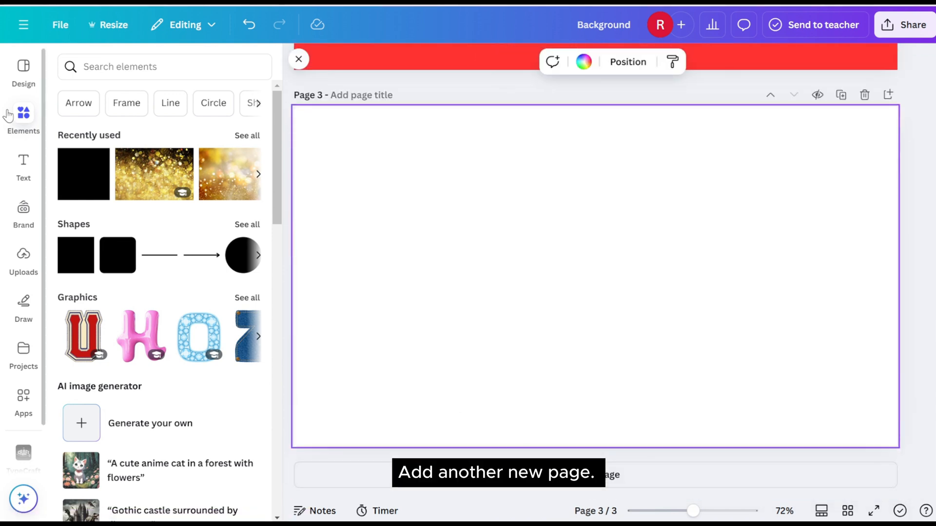
{"action": "left_click", "coordinate": [110, 67]}
{"action": "left_click", "coordinate": [183, 125]}
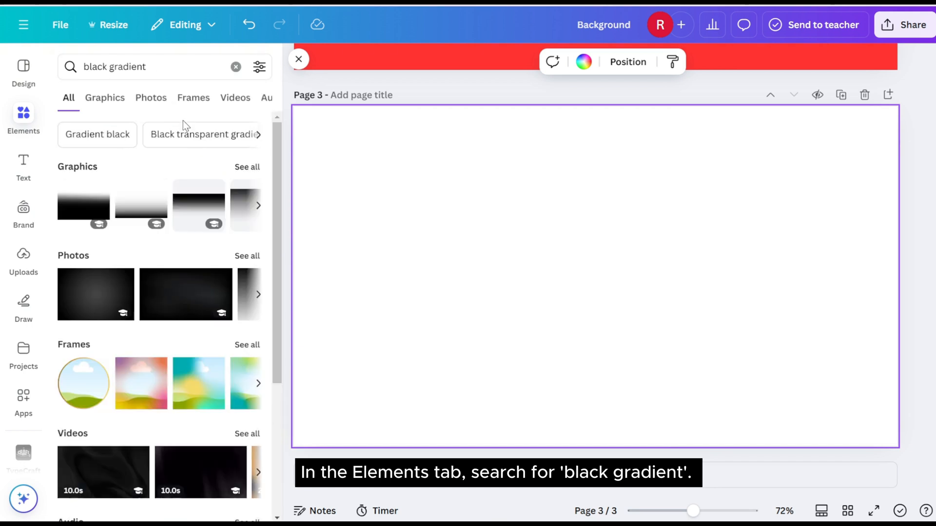
{"action": "left_click", "coordinate": [151, 97]}
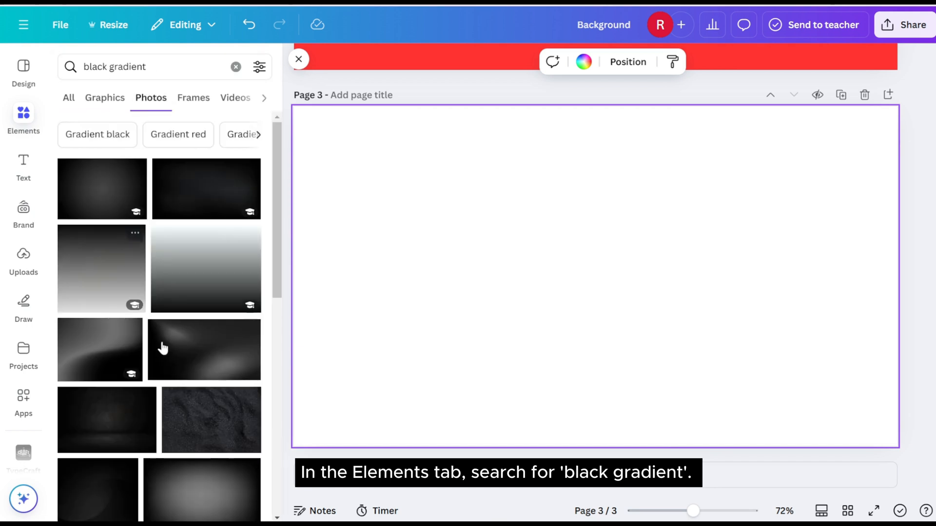
Insert the black photo with diagonal light streaks on page 3 and set it as the page background.
{"action": "scroll", "coordinate": [165, 350], "scroll_direction": "down", "scroll_amount": 3}
{"action": "scroll", "coordinate": [166, 349], "scroll_direction": "down", "scroll_amount": 10}
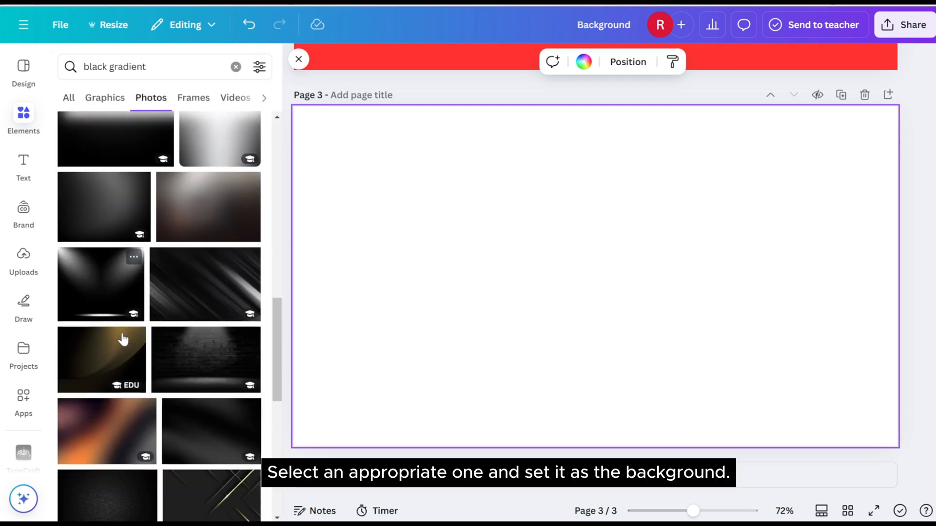
{"action": "left_click", "coordinate": [189, 291]}
{"action": "right_click", "coordinate": [511, 261]}
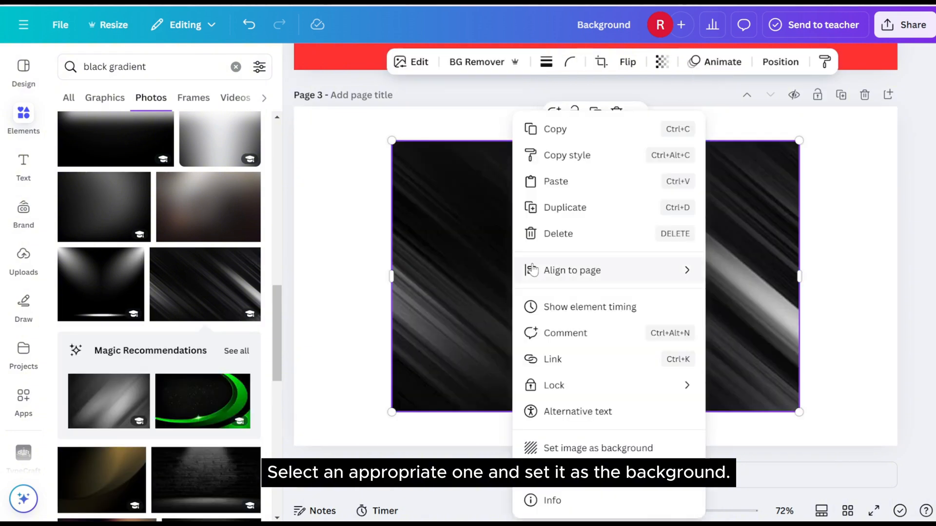
{"action": "left_click", "coordinate": [561, 448]}
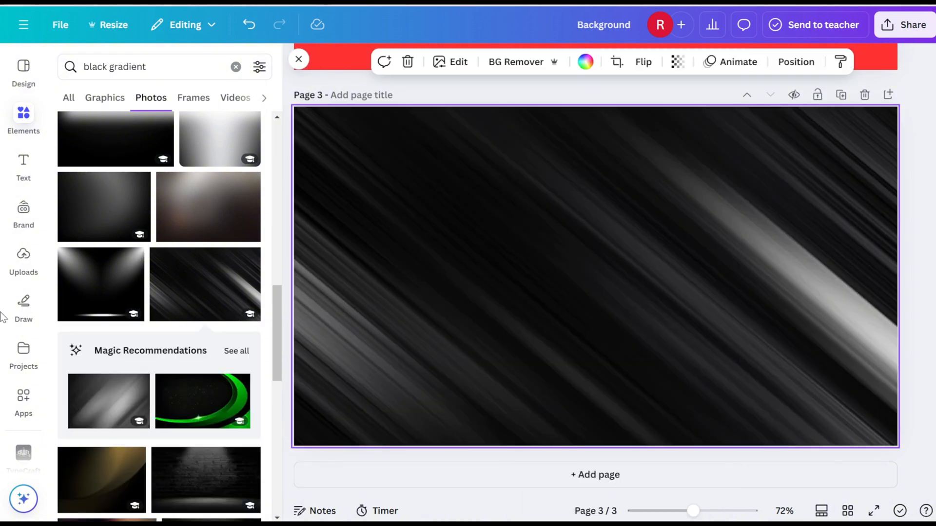
Add the uploaded red Gold Glitter image, enlarge it to cover page 3 and remove its red background.
{"action": "left_click", "coordinate": [23, 259]}
{"action": "left_click", "coordinate": [95, 222]}
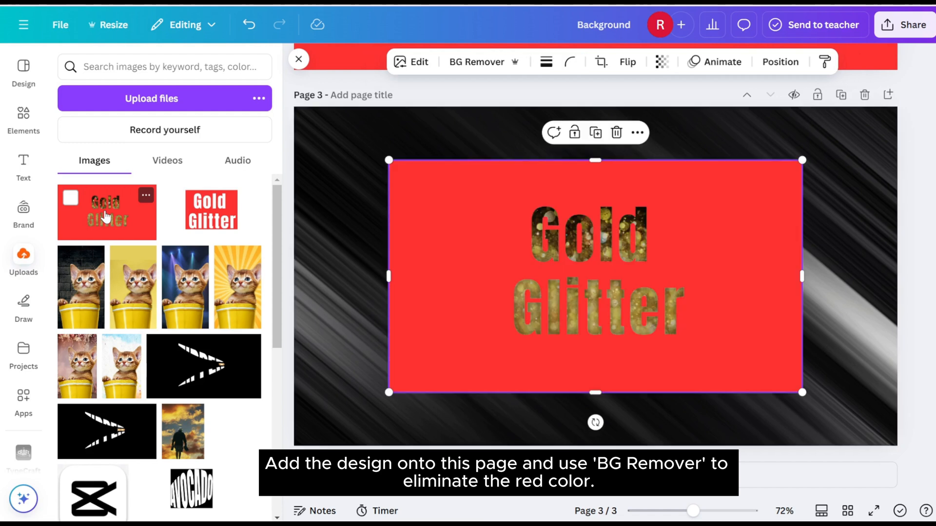
{"action": "left_click_drag", "start_coordinate": [438, 252], "coordinate": [330, 162]}
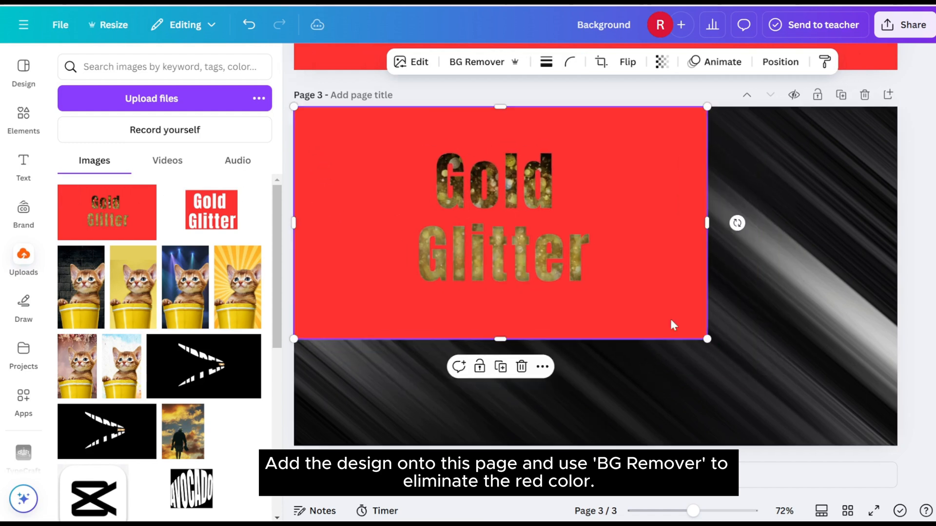
{"action": "left_click_drag", "start_coordinate": [707, 339], "coordinate": [901, 449]}
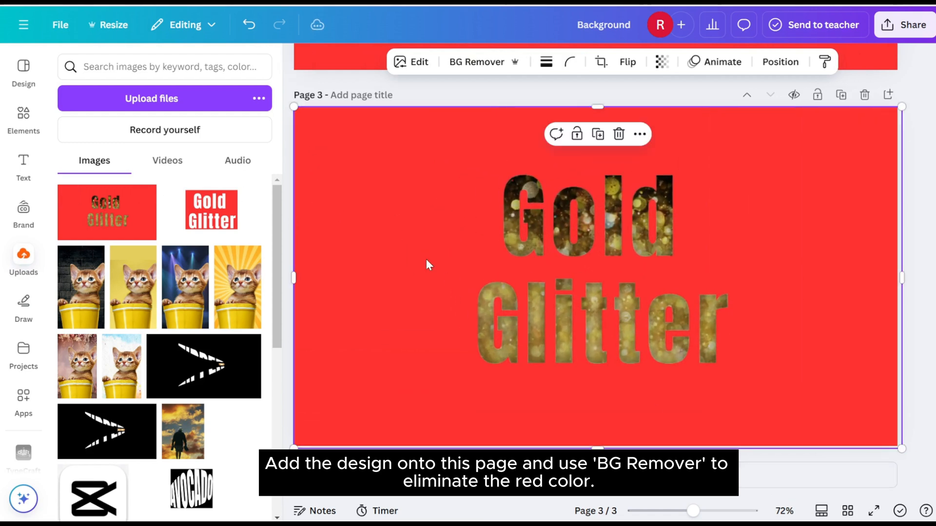
{"action": "left_click", "coordinate": [469, 62]}
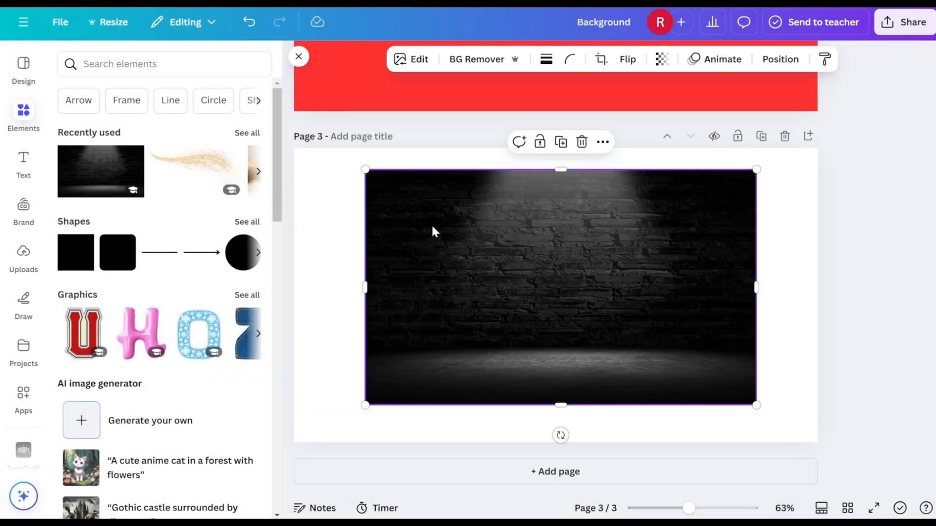
Set the dark spotlit brick wall photo as the background of page 3.
{"action": "right_click", "coordinate": [432, 227]}
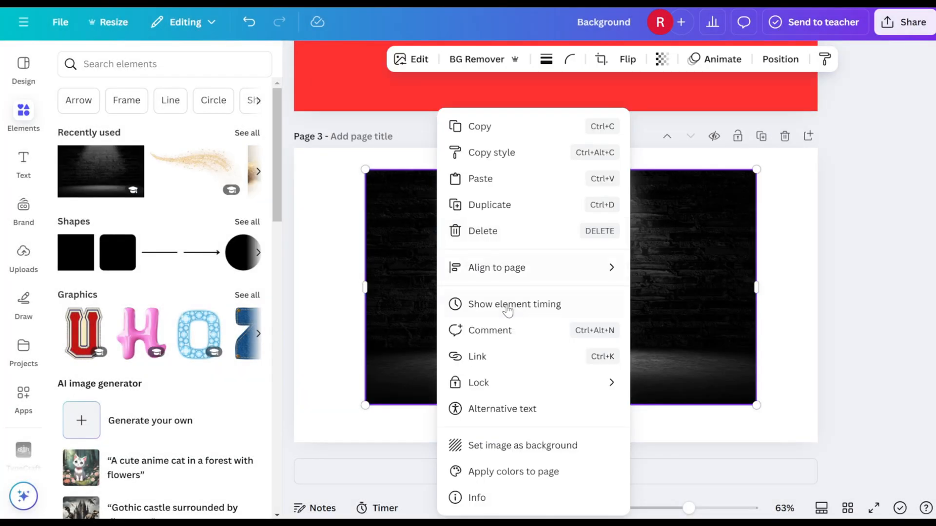
{"action": "left_click", "coordinate": [540, 445]}
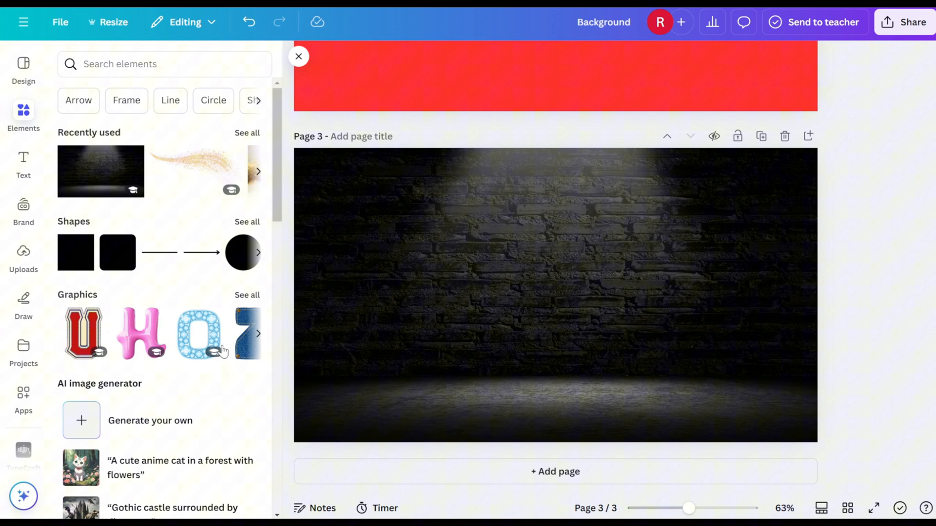
Cover page 3 with the newest uploaded Gold Glitter image and remove its red background.
{"action": "left_click", "coordinate": [23, 254]}
{"action": "left_click", "coordinate": [66, 200]}
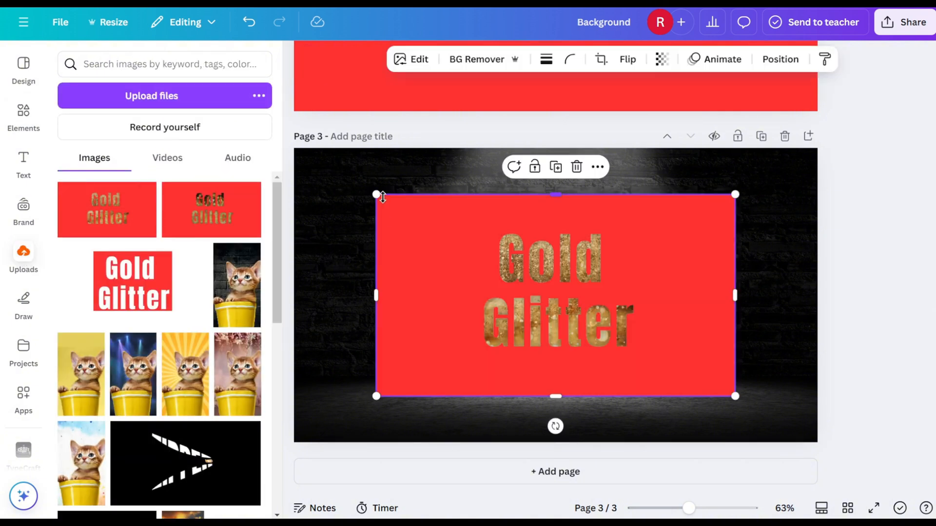
{"action": "left_click_drag", "start_coordinate": [373, 198], "coordinate": [294, 155]}
{"action": "left_click_drag", "start_coordinate": [736, 396], "coordinate": [818, 443]}
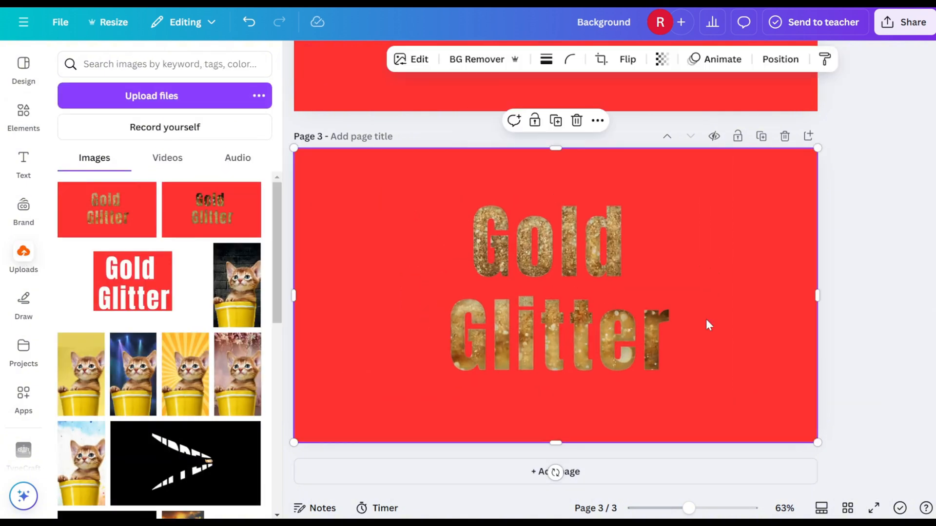
{"action": "left_click", "coordinate": [471, 61]}
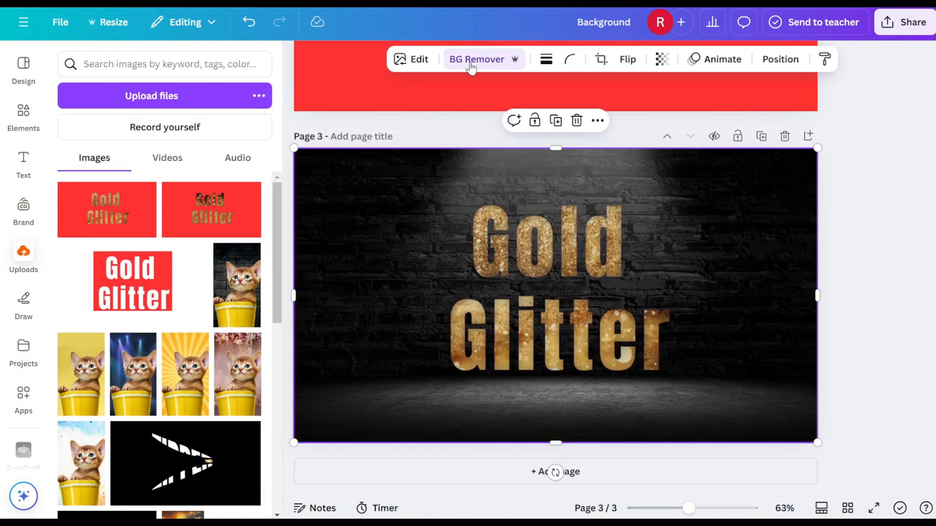
Add the recently used gold glitter swirl graphic, enlarged to the page width and aligned with the page's upper edge.
{"action": "left_click", "coordinate": [23, 113]}
{"action": "left_click", "coordinate": [178, 172]}
{"action": "left_click_drag", "start_coordinate": [416, 246], "coordinate": [367, 191]}
{"action": "left_click_drag", "start_coordinate": [718, 239], "coordinate": [818, 258]}
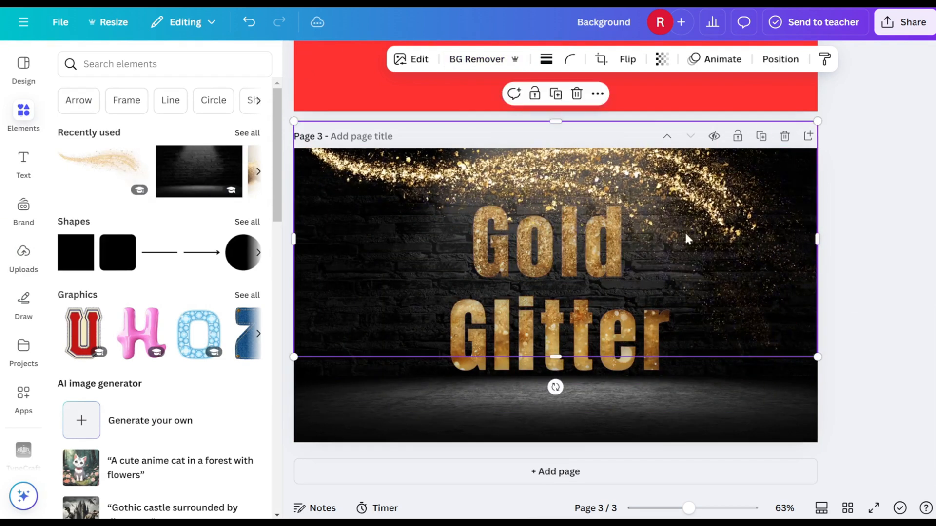
{"action": "left_click_drag", "start_coordinate": [688, 231], "coordinate": [688, 258]}
Show the page's layers and move the glitter swirl beneath the Gold Glitter lettering.
{"action": "right_click", "coordinate": [687, 258]}
{"action": "mouse_move", "coordinate": [721, 240]}
{"action": "left_click", "coordinate": [546, 356]}
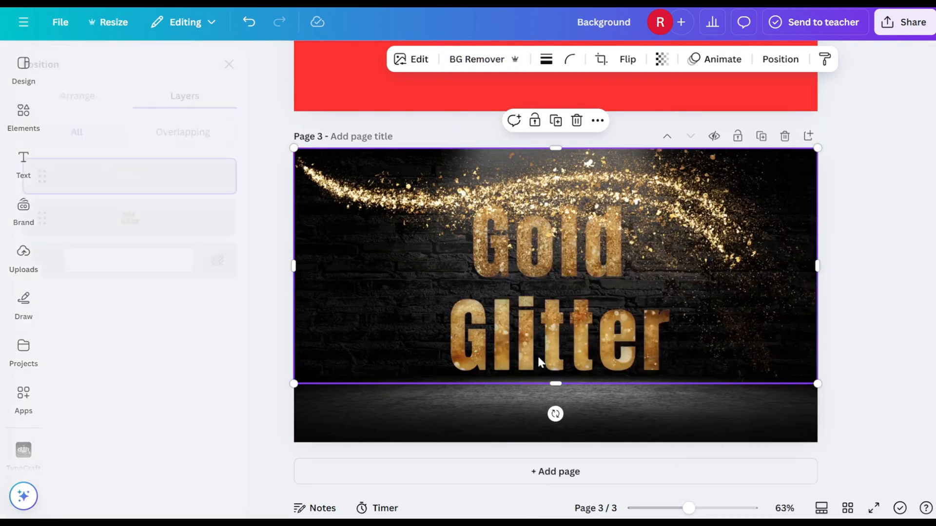
{"action": "left_click_drag", "start_coordinate": [135, 190], "coordinate": [136, 230]}
Move the Gold Glitter lettering slightly down on the page, keeping it horizontally centred.
{"action": "left_click", "coordinate": [490, 410]}
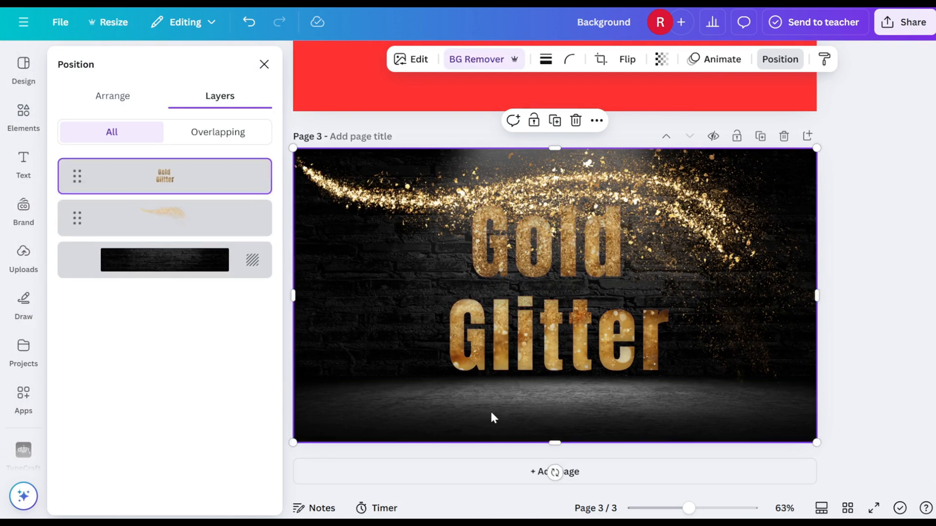
{"action": "left_click_drag", "start_coordinate": [536, 316], "coordinate": [537, 334]}
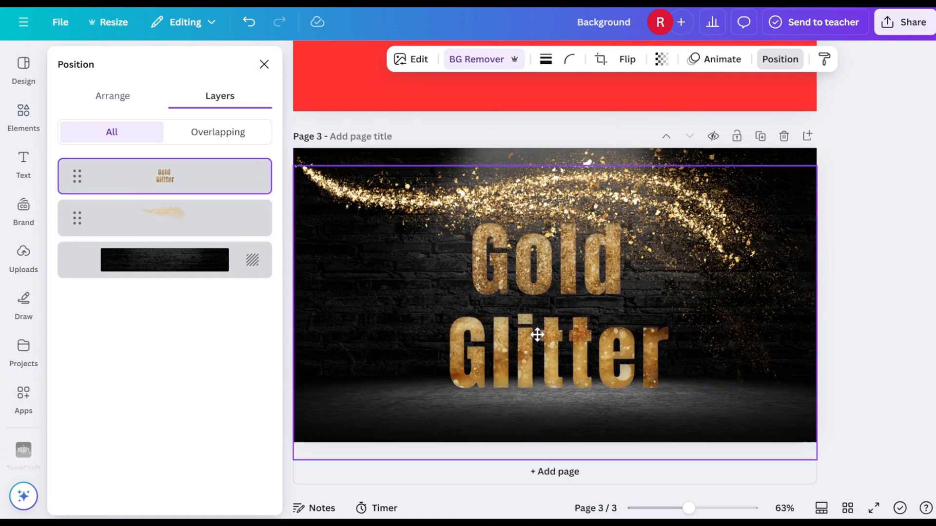
{"action": "left_click_drag", "start_coordinate": [288, 462], "coordinate": [235, 492]}
{"action": "left_click_drag", "start_coordinate": [510, 383], "coordinate": [521, 361]}
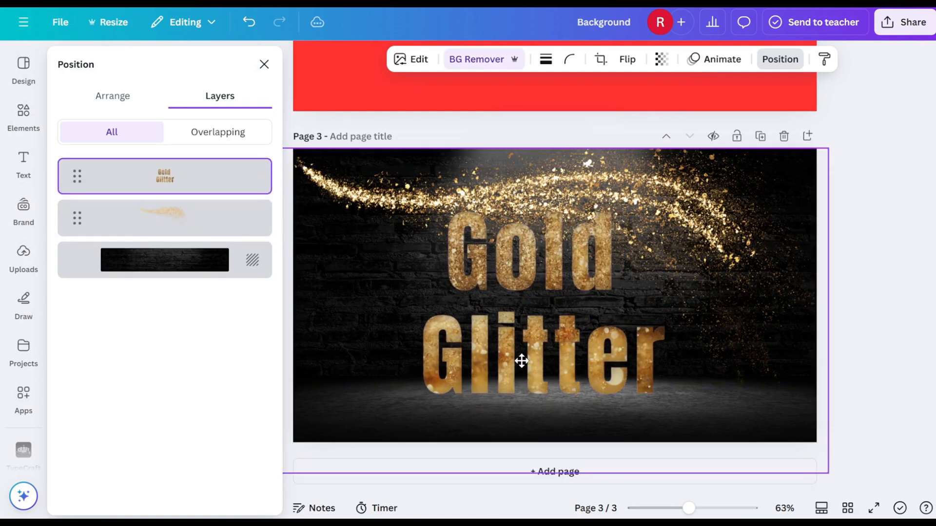
{"action": "key", "text": "ctrl+z"}
{"action": "key", "text": "ctrl+z"}
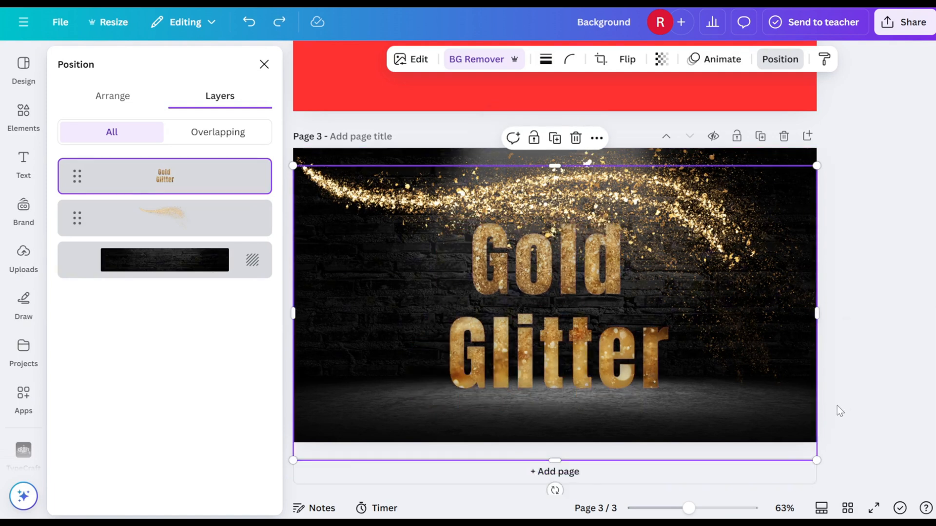